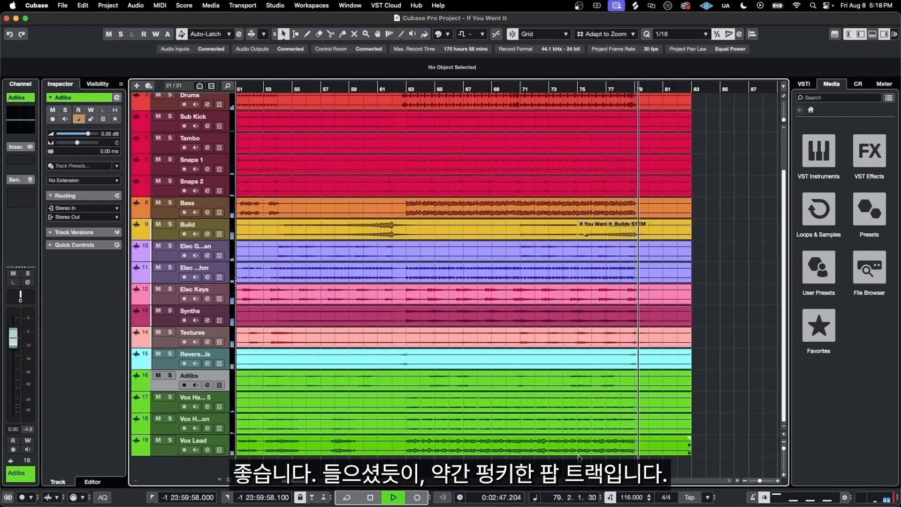
Stop playback and select the four vocal events on the Adlibs, both Vox Harm and Vox Lead tracks
{"action": "key", "text": "space"}
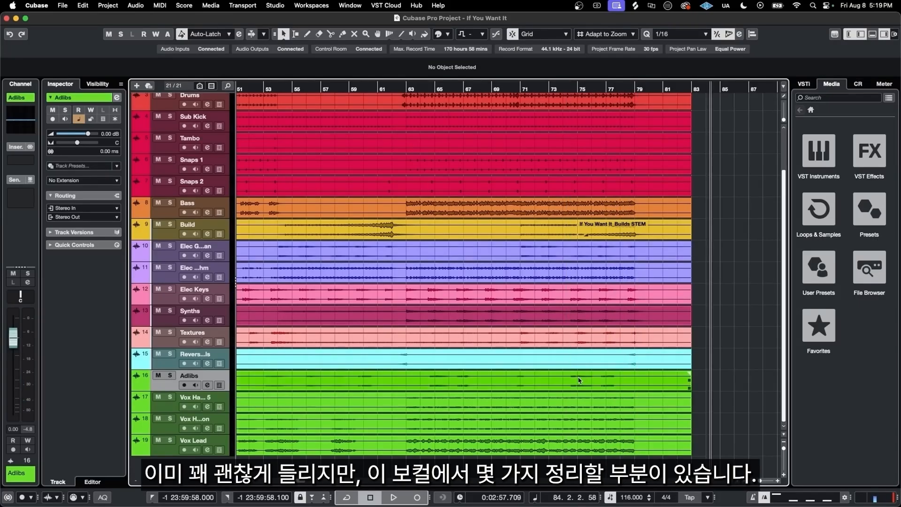
{"action": "left_click", "coordinate": [571, 382]}
{"action": "left_click", "coordinate": [570, 402], "text": "shift"}
{"action": "left_click", "coordinate": [570, 424], "text": "shift"}
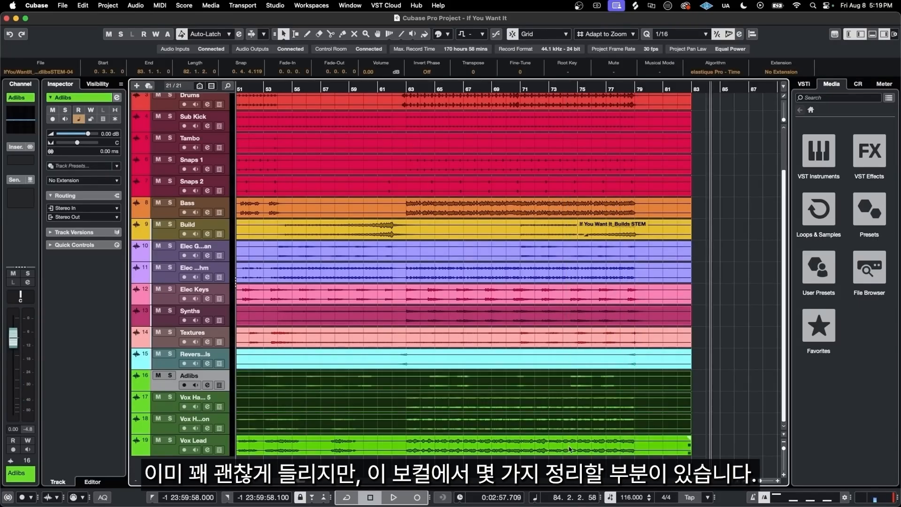
{"action": "left_click", "coordinate": [569, 446], "text": "shift"}
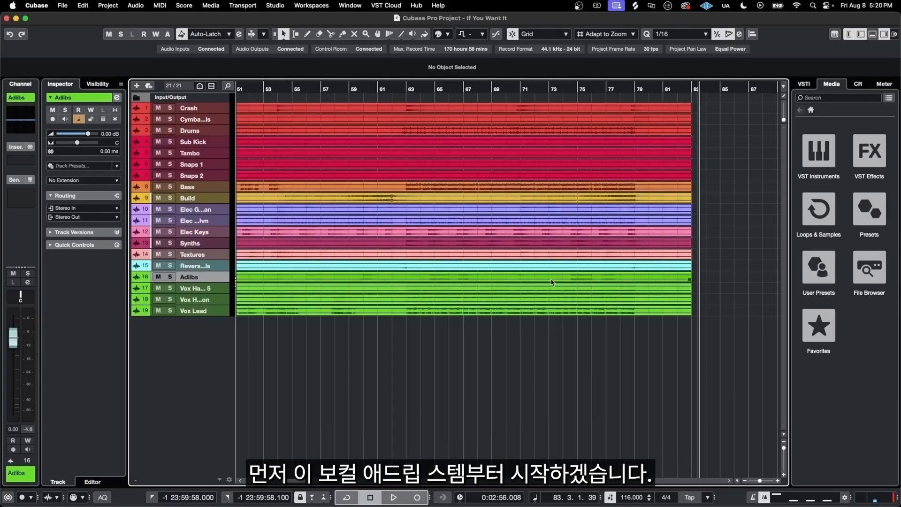
Select the Adlibs event, enlarge its waveform for a closer view, and solo and play back its track
{"action": "left_click", "coordinate": [545, 280]}
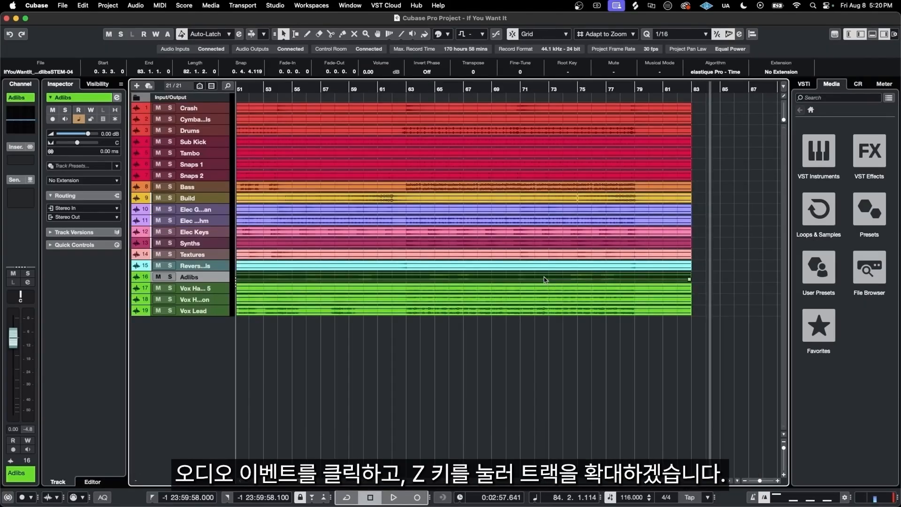
{"action": "key", "text": "z"}
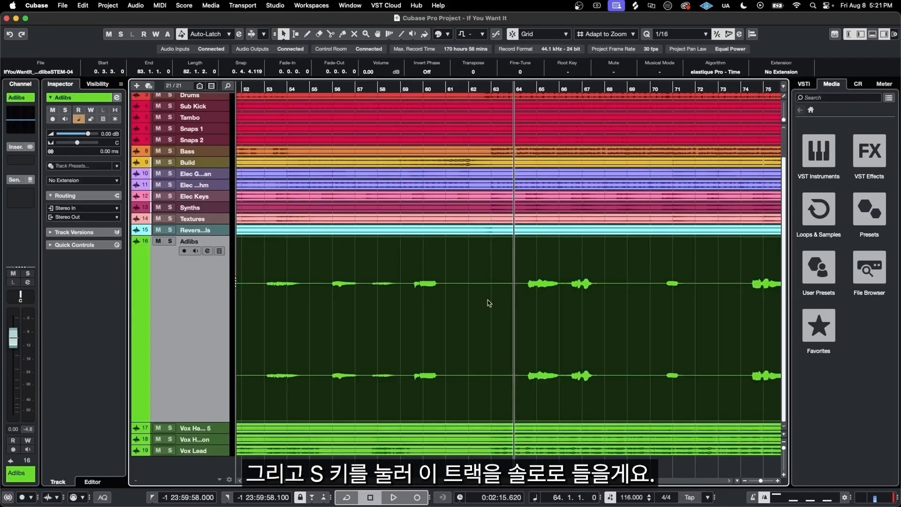
{"action": "key", "text": "s"}
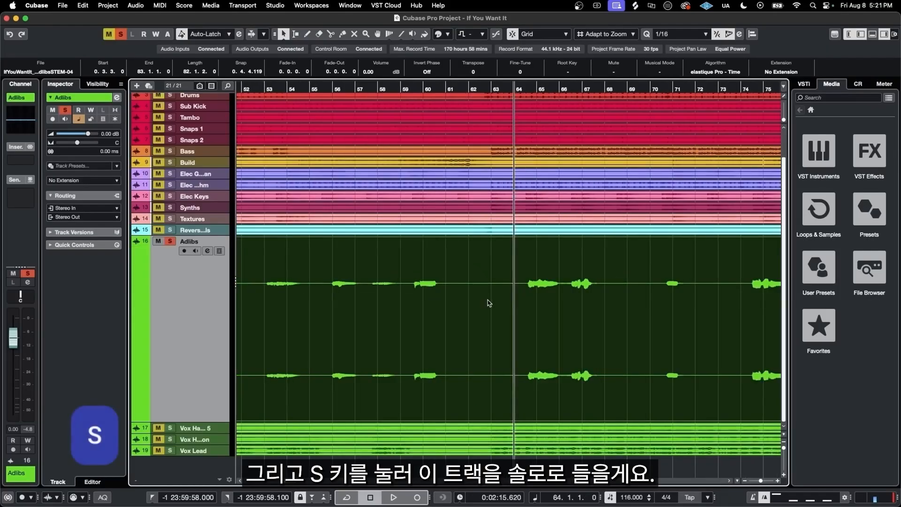
{"action": "key", "text": "space"}
{"action": "key", "text": "h"}
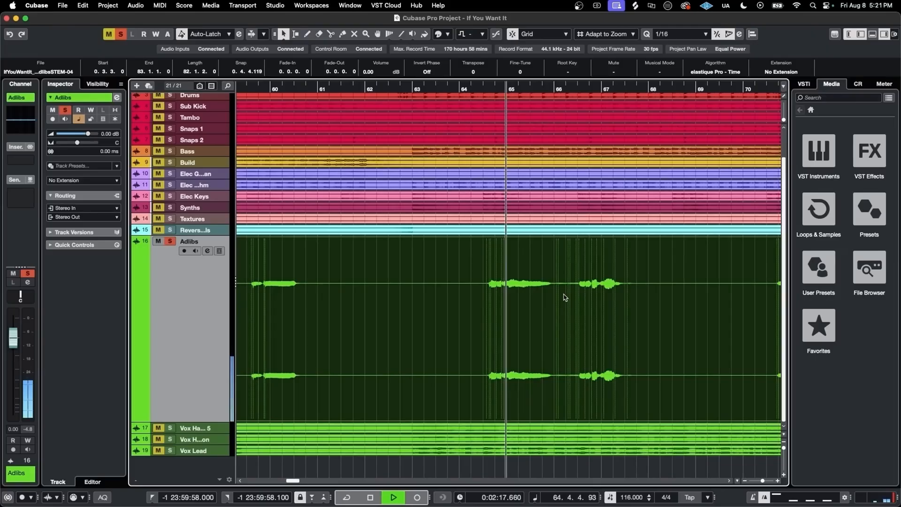
{"action": "key", "text": "shift+h"}
{"action": "key", "text": "shift+h"}
{"action": "key", "text": "shift+h"}
{"action": "key", "text": "shift+h"}
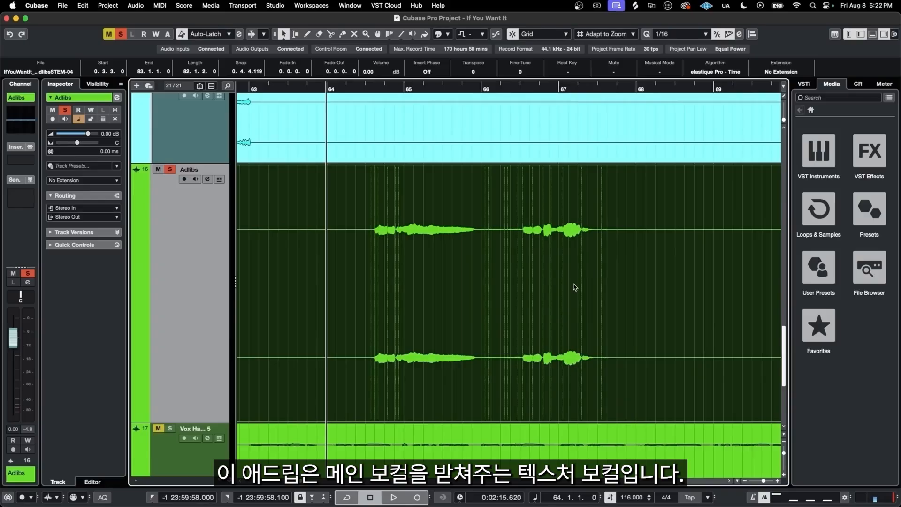
Split the Adlibs event at 51.1.1.0 with the Split tool and return to the Object Selection tool
{"action": "key", "text": "g"}
{"action": "key", "text": "g"}
{"action": "key", "text": "g"}
{"action": "key", "text": "g"}
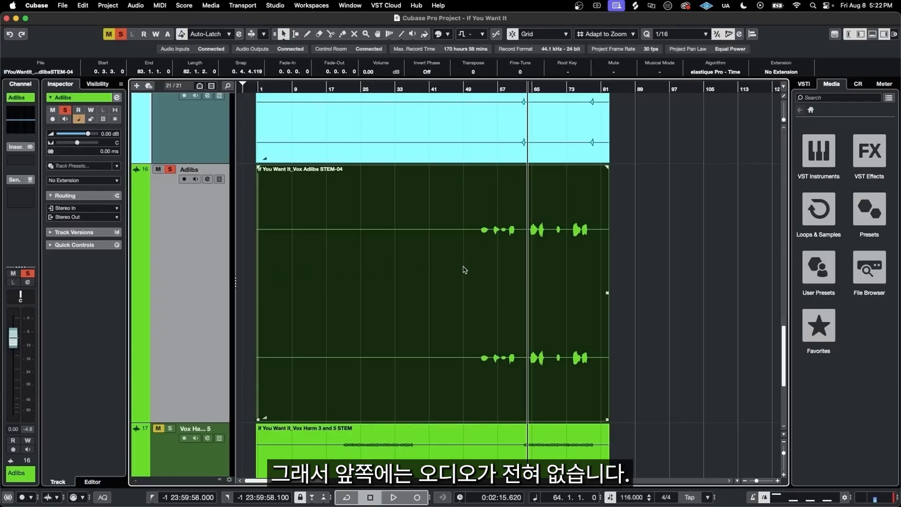
{"action": "scroll", "coordinate": [251, 267], "scroll_direction": "down", "scroll_amount": 1}
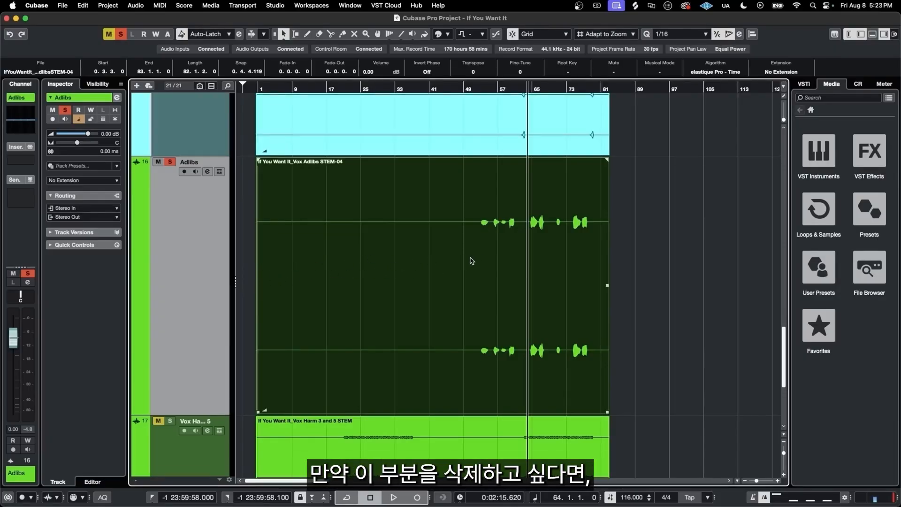
{"action": "right_click", "coordinate": [438, 261]}
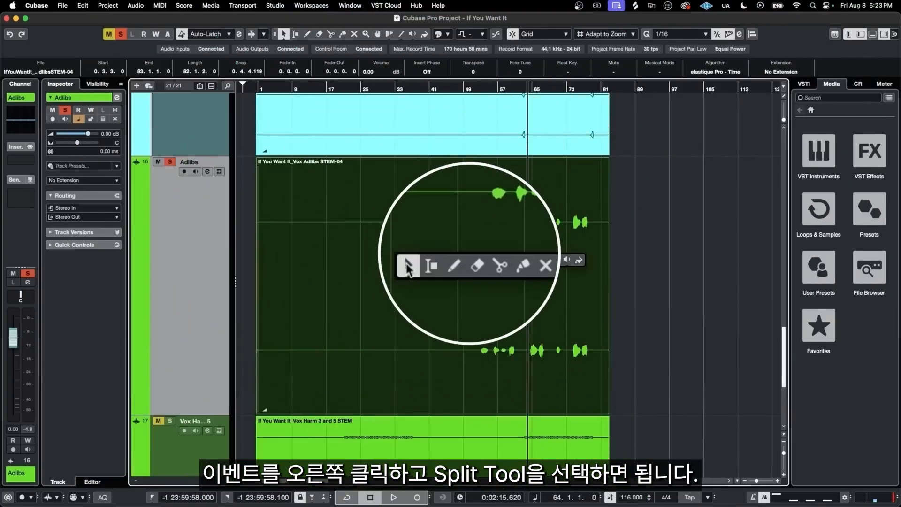
{"action": "left_click", "coordinate": [500, 270]}
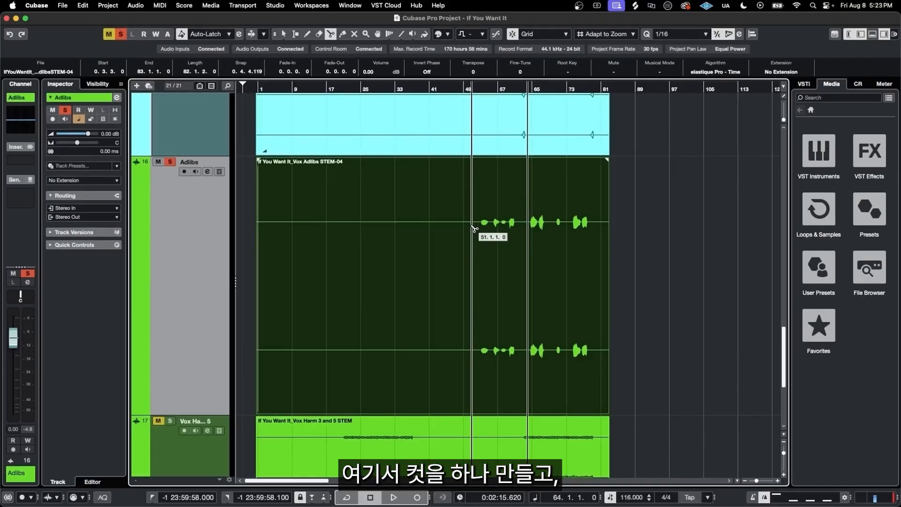
{"action": "left_click", "coordinate": [472, 226]}
{"action": "right_click", "coordinate": [474, 228]}
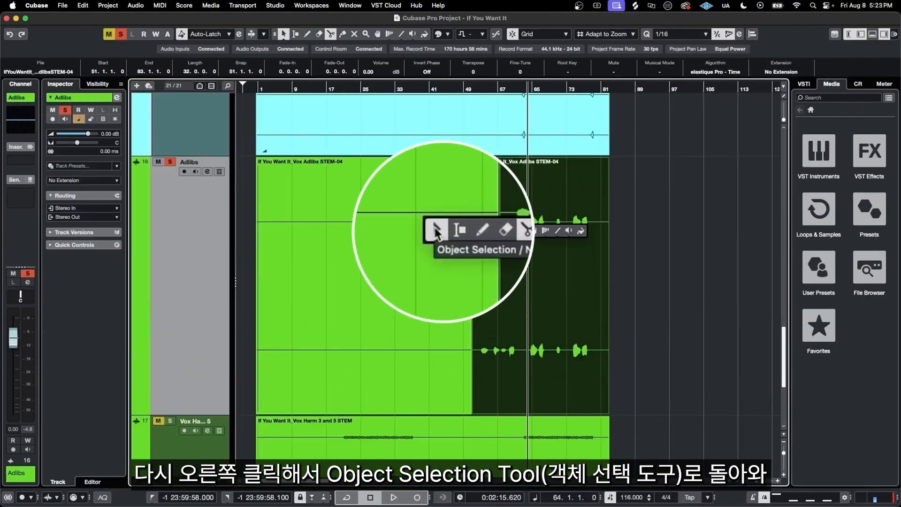
{"action": "left_click", "coordinate": [435, 231]}
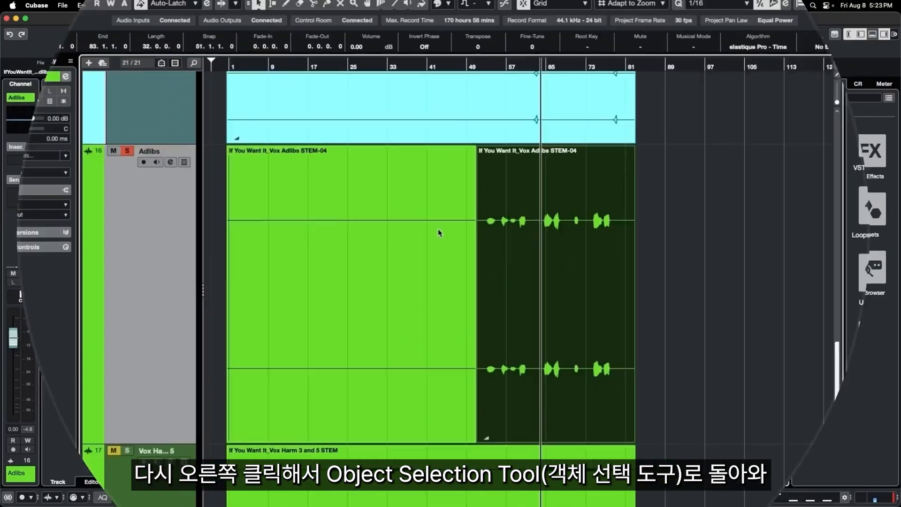
Delete the empty Adlibs event before bar 51, and undo both the deletion and the split
{"action": "left_click", "coordinate": [424, 188]}
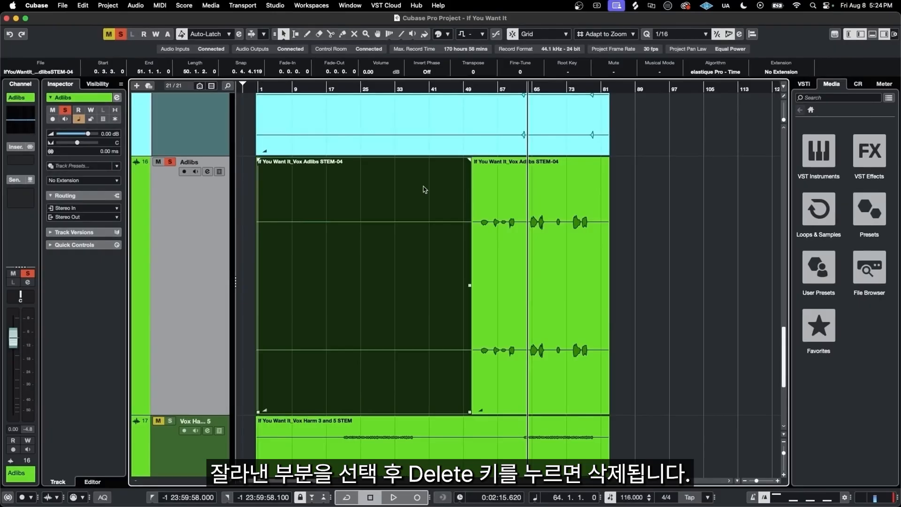
{"action": "key", "text": "Delete"}
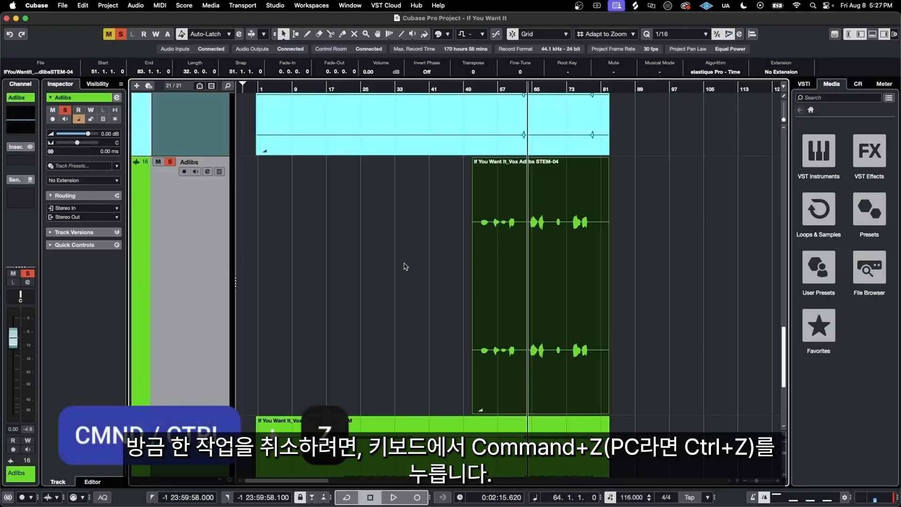
{"action": "key", "text": "super+z"}
{"action": "key", "text": "super+z"}
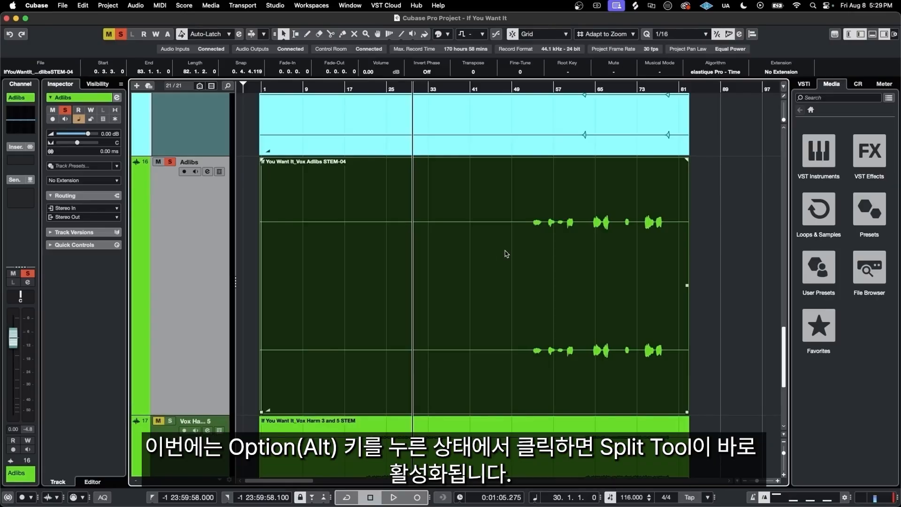
Split the Adlibs event at bar 48 and delete the empty part before the cut
{"action": "key", "text": "alt"}
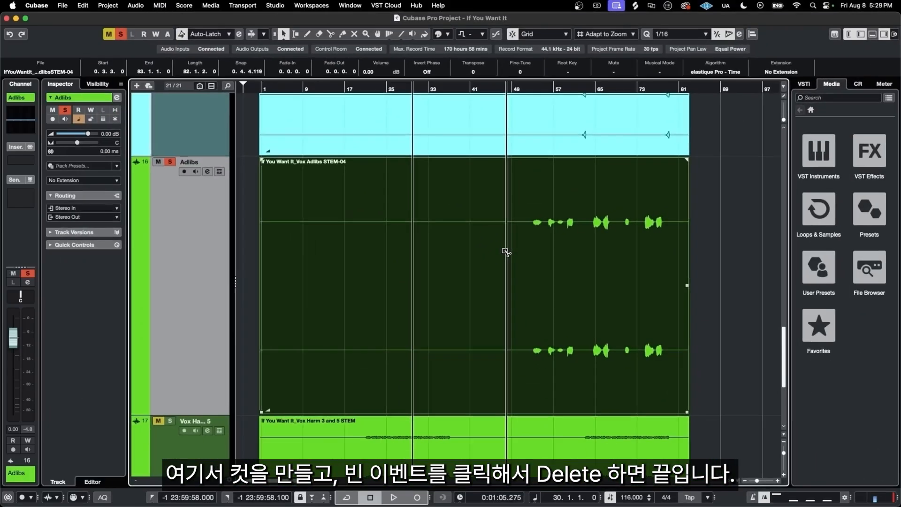
{"action": "left_click", "coordinate": [506, 253], "text": "alt"}
{"action": "left_click", "coordinate": [463, 256]}
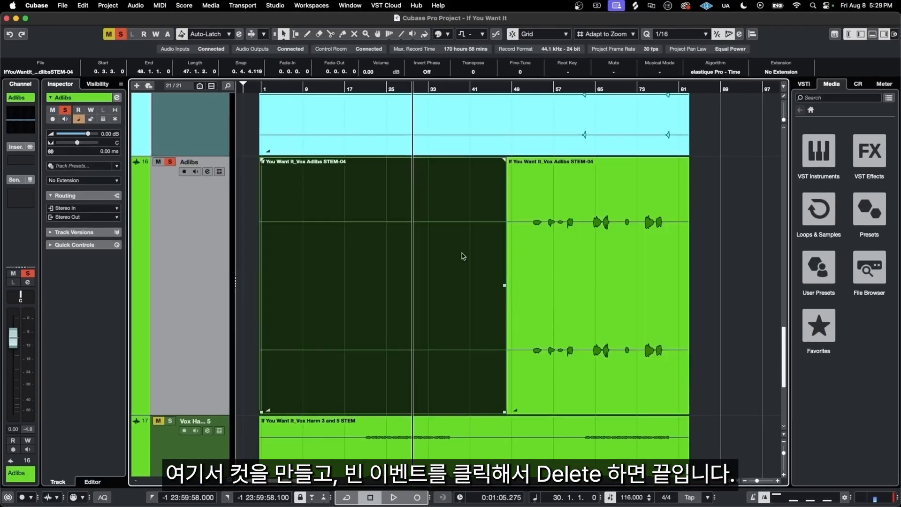
{"action": "key", "text": "Delete"}
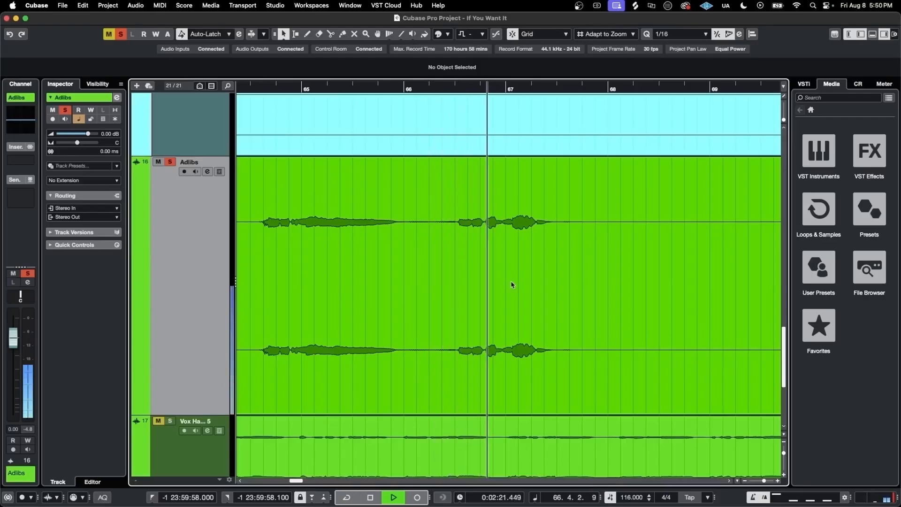
Stop playback, place the project cursor at 66.3.1.0 and compare the vocal phrase's start with that beat
{"action": "key", "text": "space"}
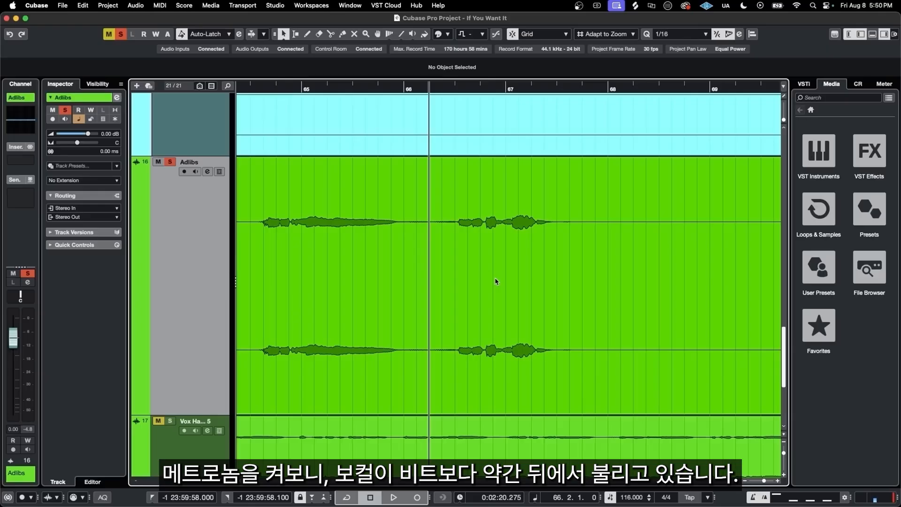
{"action": "scroll", "coordinate": [451, 181], "scroll_direction": "up", "scroll_amount": 5}
{"action": "left_click", "coordinate": [443, 89]}
{"action": "scroll", "coordinate": [473, 296], "scroll_direction": "up", "scroll_amount": 3}
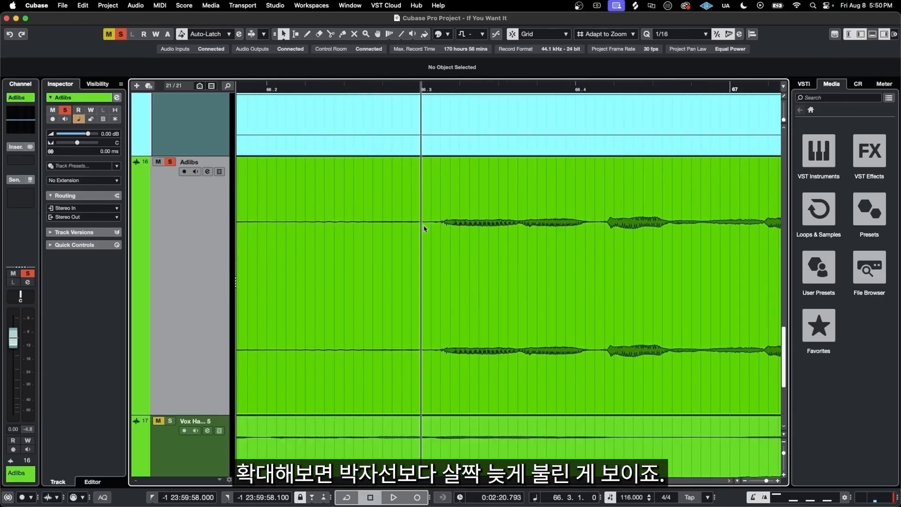
{"action": "scroll", "coordinate": [424, 228], "scroll_direction": "down", "scroll_amount": 3}
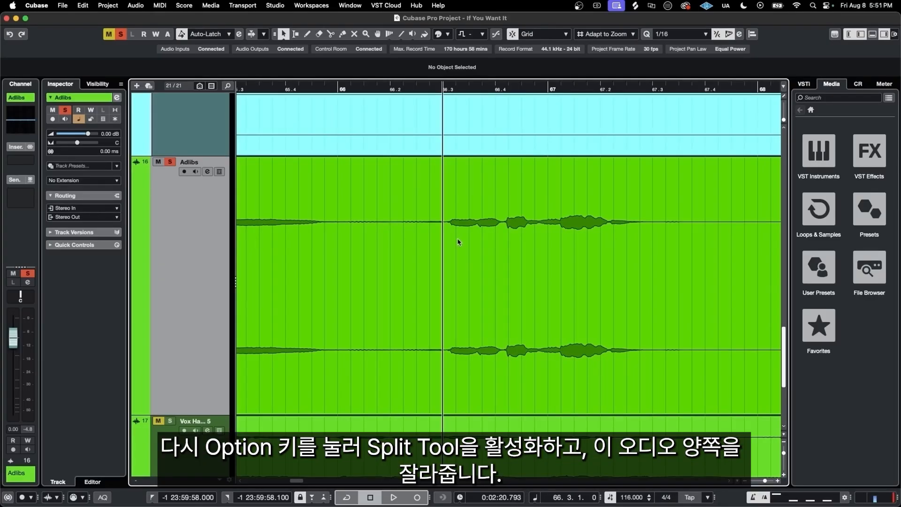
Split the Adlibs event on both sides of the late phrase, at 66.2.2.0 and 67.4.2.0
{"action": "key", "text": "alt"}
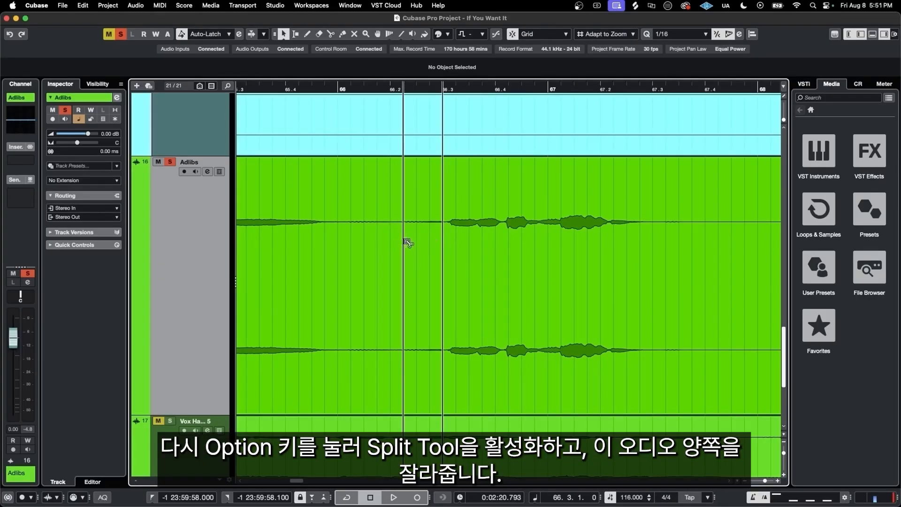
{"action": "left_click", "coordinate": [404, 241]}
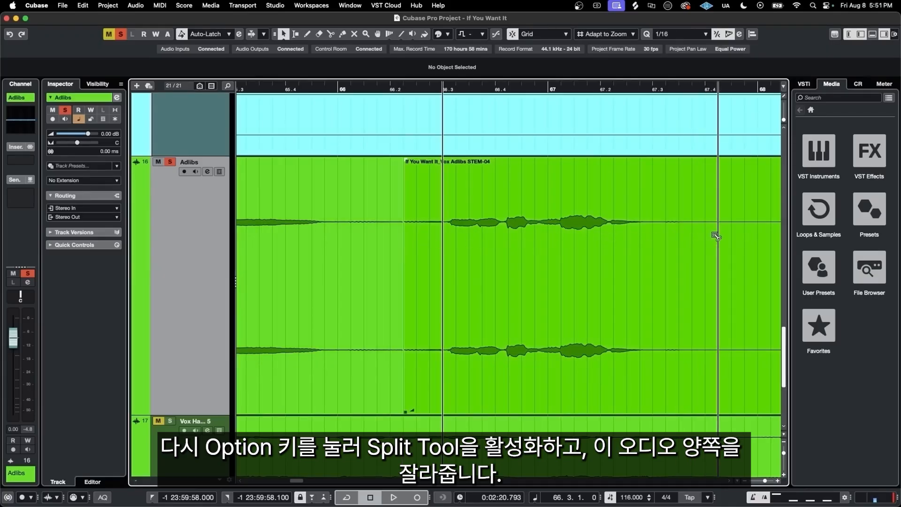
{"action": "left_click", "coordinate": [717, 236], "text": "alt"}
Move the isolated Adlibs phrase slightly earlier, to start at 66.2.1.60, aligning its vocal onset with beat 66.3
{"action": "left_click", "coordinate": [448, 304]}
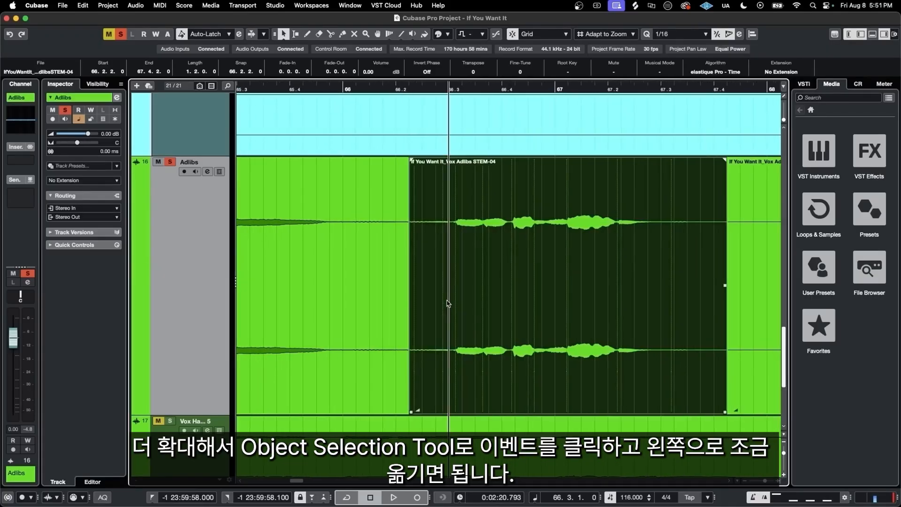
{"action": "scroll", "coordinate": [449, 304], "scroll_direction": "up", "scroll_amount": 5}
{"action": "scroll", "coordinate": [449, 304], "scroll_direction": "left", "scroll_amount": 2}
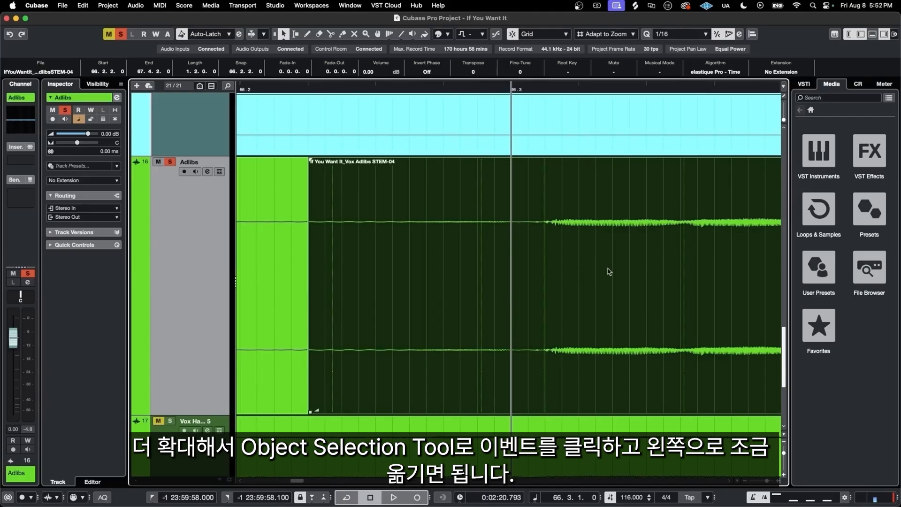
{"action": "left_click_drag", "start_coordinate": [609, 271], "coordinate": [577, 272]}
{"action": "scroll", "coordinate": [577, 273], "scroll_direction": "down", "scroll_amount": 5}
{"action": "scroll", "coordinate": [577, 272], "scroll_direction": "right", "scroll_amount": 2}
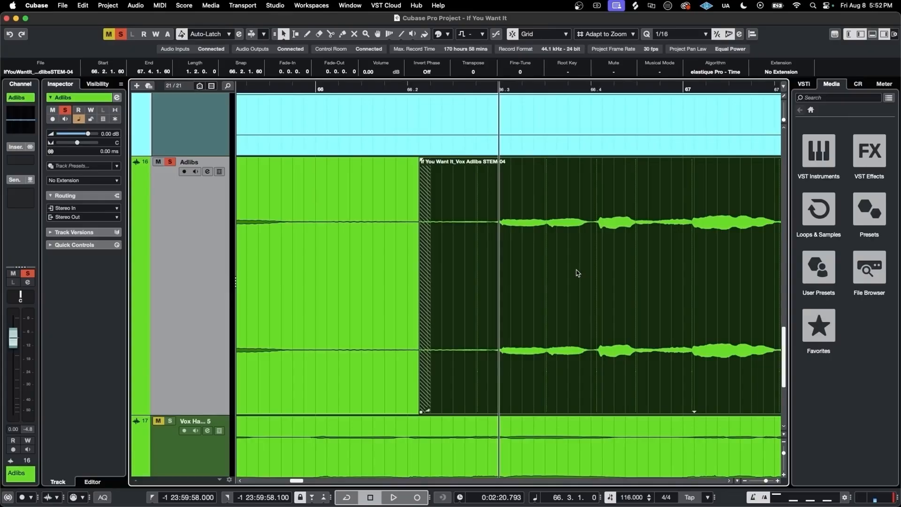
Play the Adlibs track from bar 66 to check the phrase's new timing, and stop playback
{"action": "double_click", "coordinate": [315, 88]}
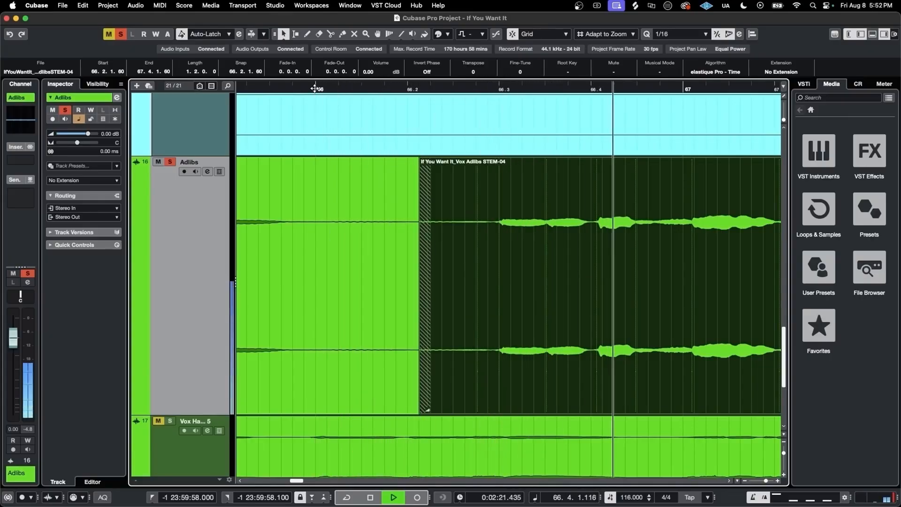
{"action": "scroll", "coordinate": [449, 175], "scroll_direction": "down", "scroll_amount": 3}
{"action": "key", "text": "space"}
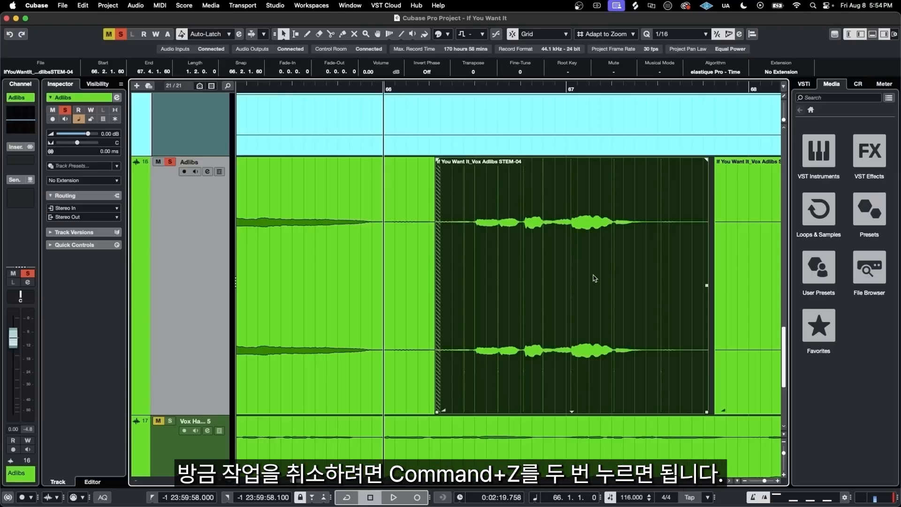
Undo the Adlibs phrase's move and splits, and redo these edits
{"action": "key", "text": "super+z"}
{"action": "key", "text": "super+z"}
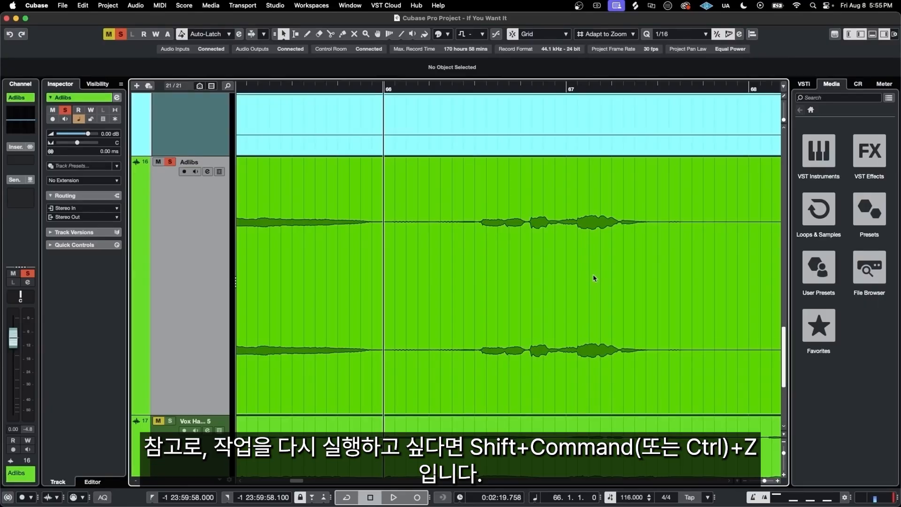
{"action": "key", "text": "super+shift+z"}
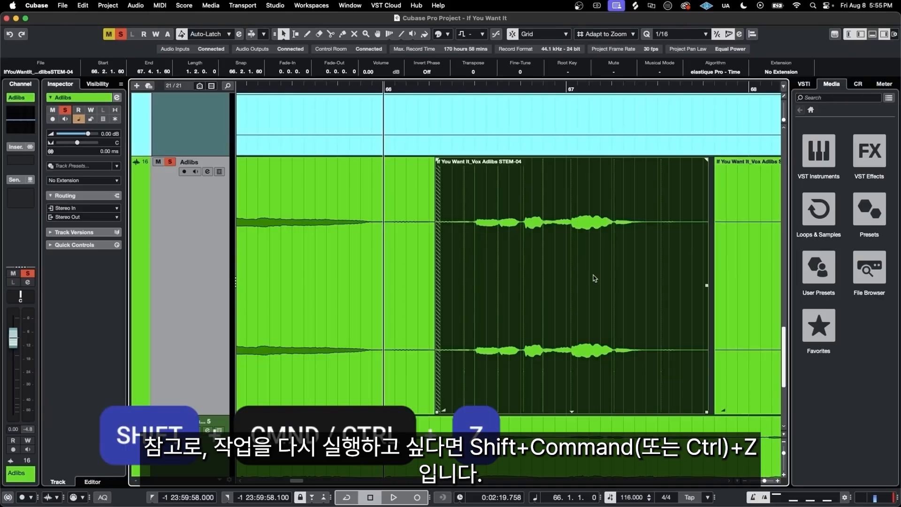
Open the project's Edit History and review its most recent entries
{"action": "left_click", "coordinate": [82, 6]}
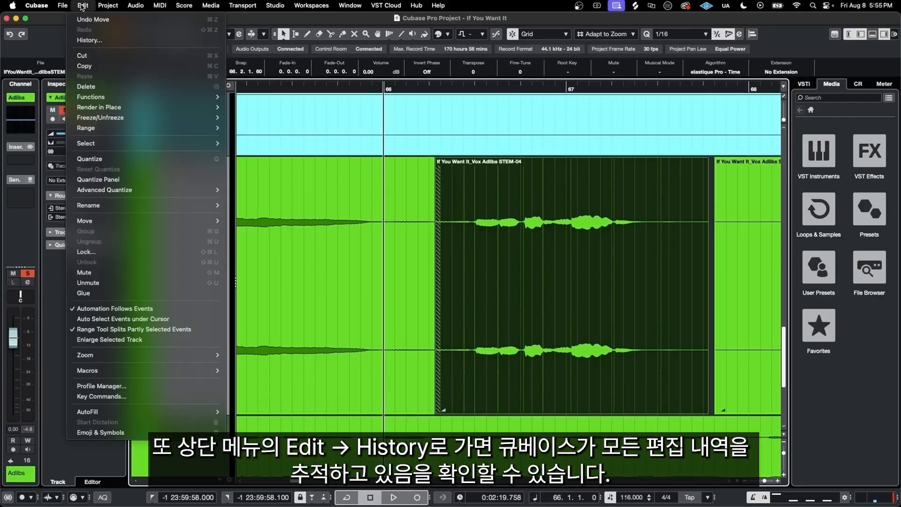
{"action": "left_click", "coordinate": [89, 40]}
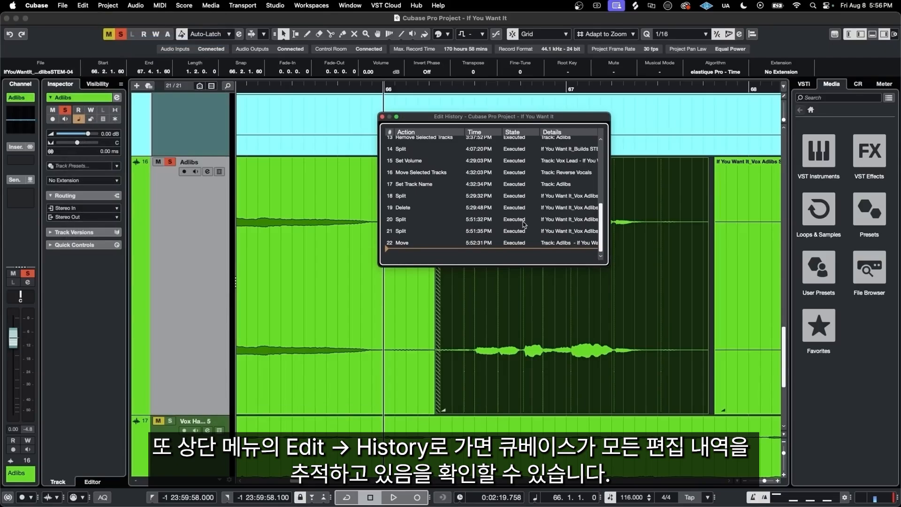
{"action": "scroll", "coordinate": [524, 224], "scroll_direction": "down", "scroll_amount": 4}
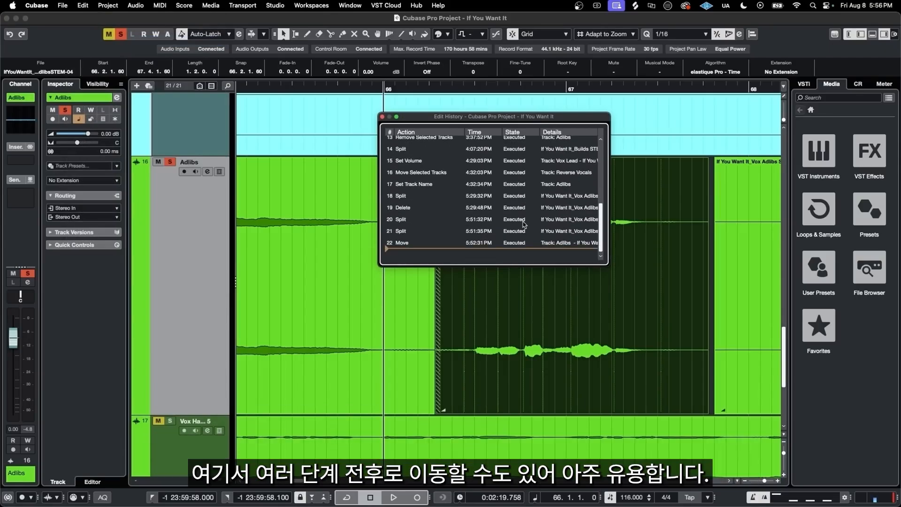
Revert the Adlibs phrase's splits and move through the Edit History, and play the phrase from bar 66
{"action": "left_click_drag", "start_coordinate": [428, 216], "coordinate": [425, 253]}
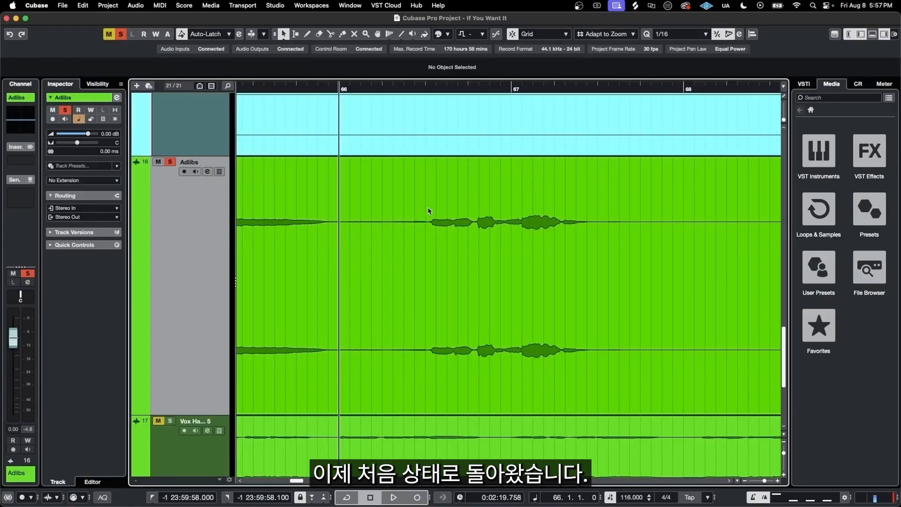
{"action": "key", "text": "space"}
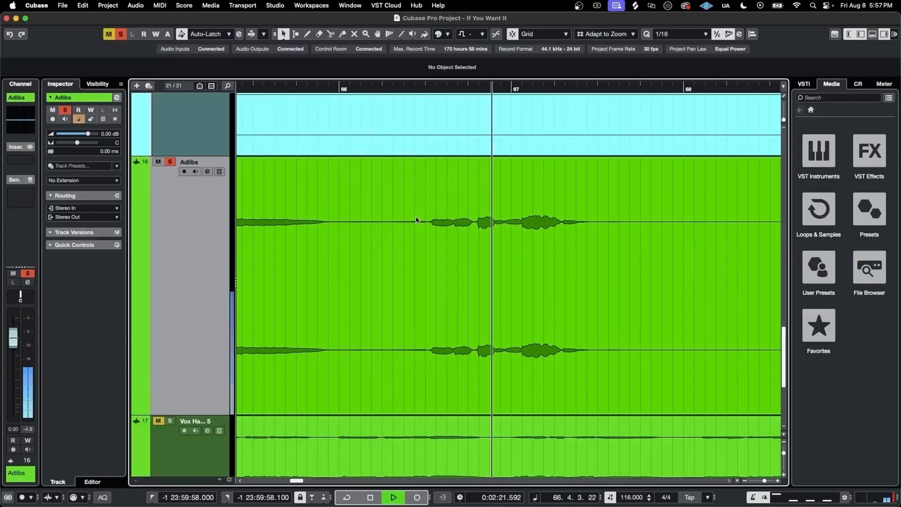
{"action": "key", "text": "space"}
Select the Adlibs range from 66.2.1.0 to 67.4.2.0 with the Range Selection tool, and move it earlier to start at 66.1.4.45
{"action": "right_click", "coordinate": [396, 193]}
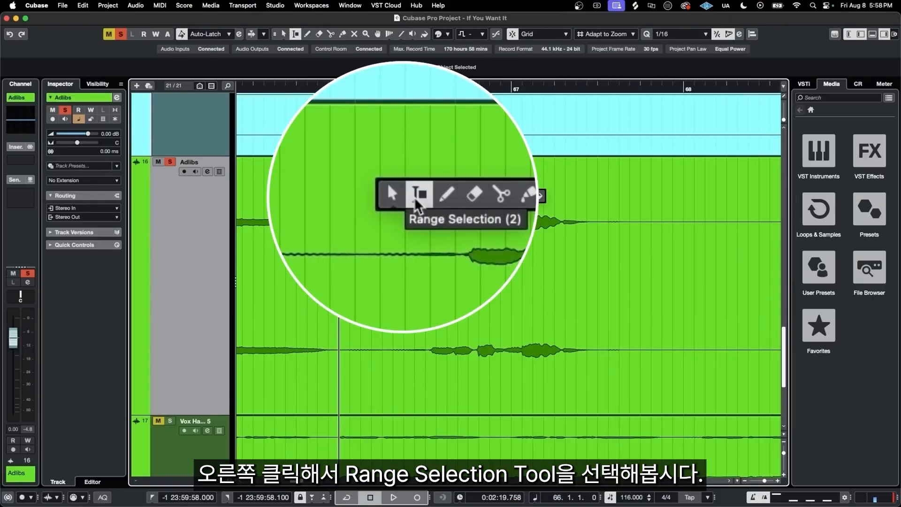
{"action": "left_click", "coordinate": [415, 199]}
{"action": "left_click", "coordinate": [383, 240]}
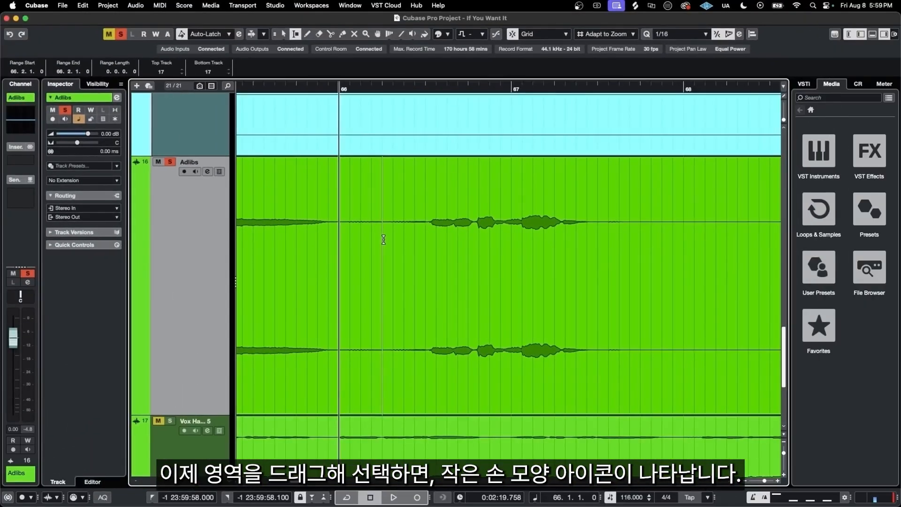
{"action": "left_click_drag", "start_coordinate": [384, 240], "coordinate": [651, 244]}
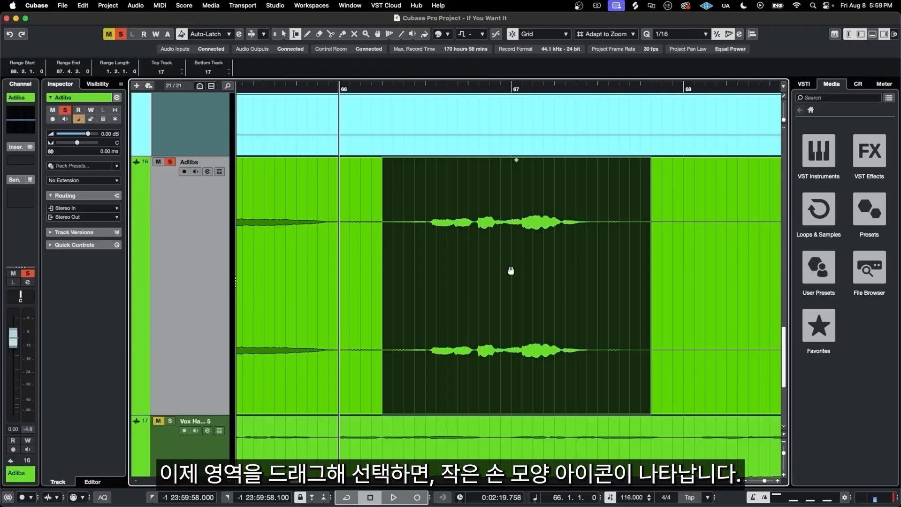
{"action": "scroll", "coordinate": [425, 277], "scroll_direction": "up", "scroll_amount": 5}
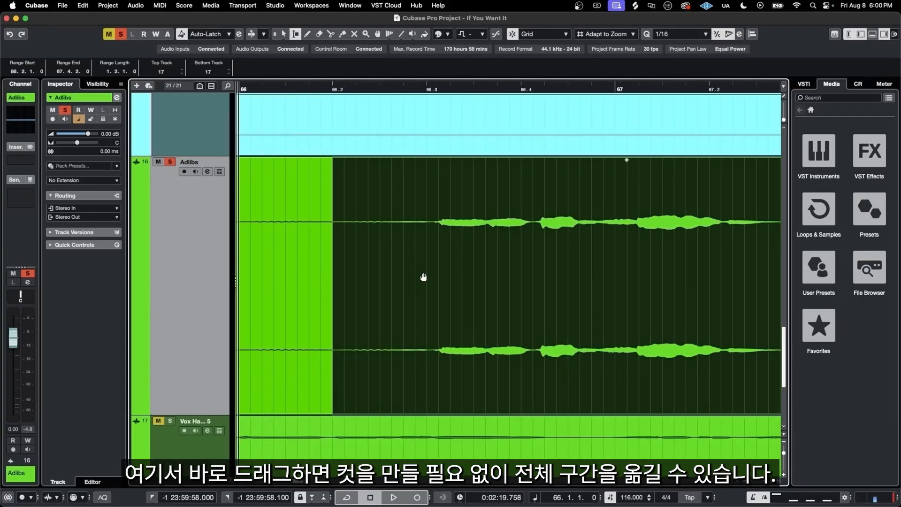
{"action": "left_click_drag", "start_coordinate": [465, 274], "coordinate": [451, 273]}
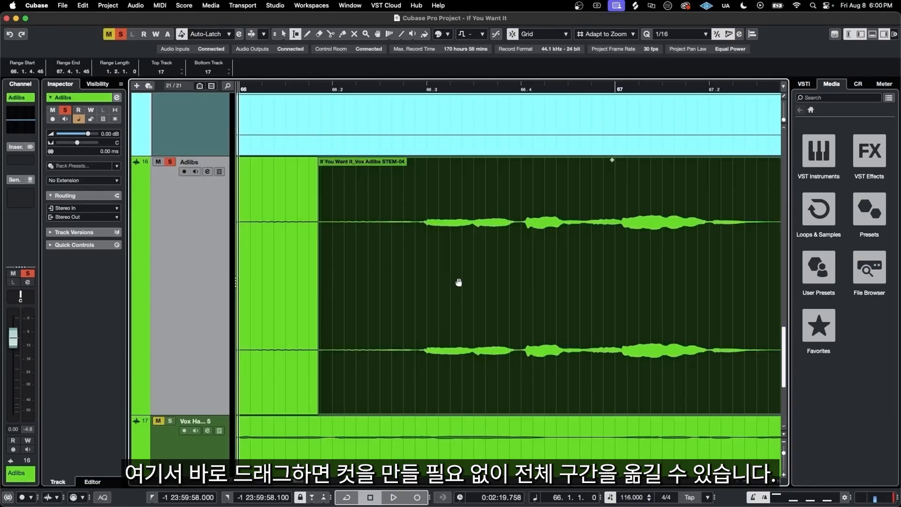
Play the Adlibs track from bar 66 to check the moved range's timing, and stop playback
{"action": "scroll", "coordinate": [487, 277], "scroll_direction": "down", "scroll_amount": 1}
{"action": "key", "text": "space"}
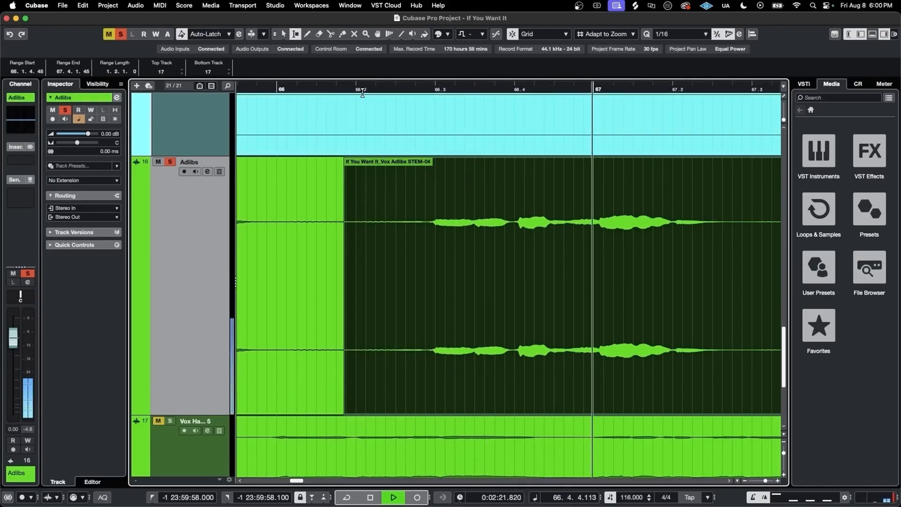
{"action": "key", "text": "space"}
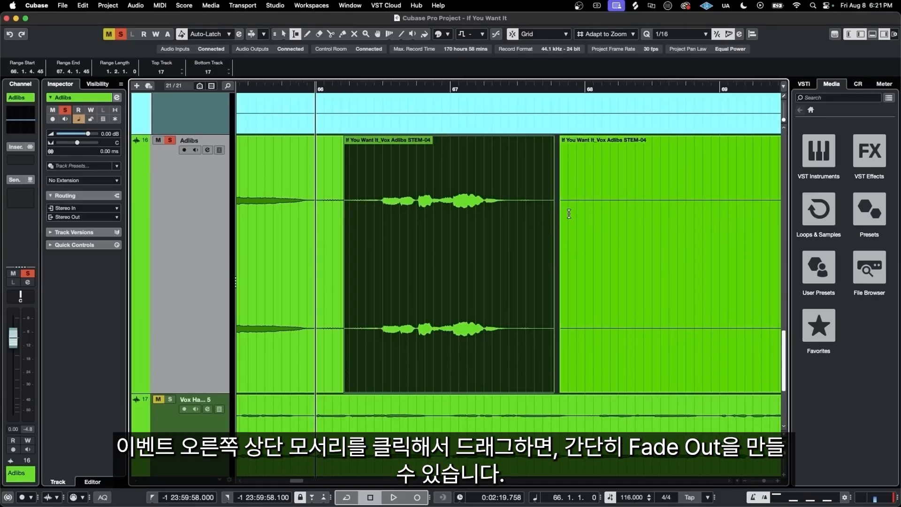
Add a 0.0.2.115 fade-out to the moved Adlibs phrase and a 0.0.2.106 fade-in to the event after it
{"action": "scroll", "coordinate": [575, 211], "scroll_direction": "up", "scroll_amount": 6}
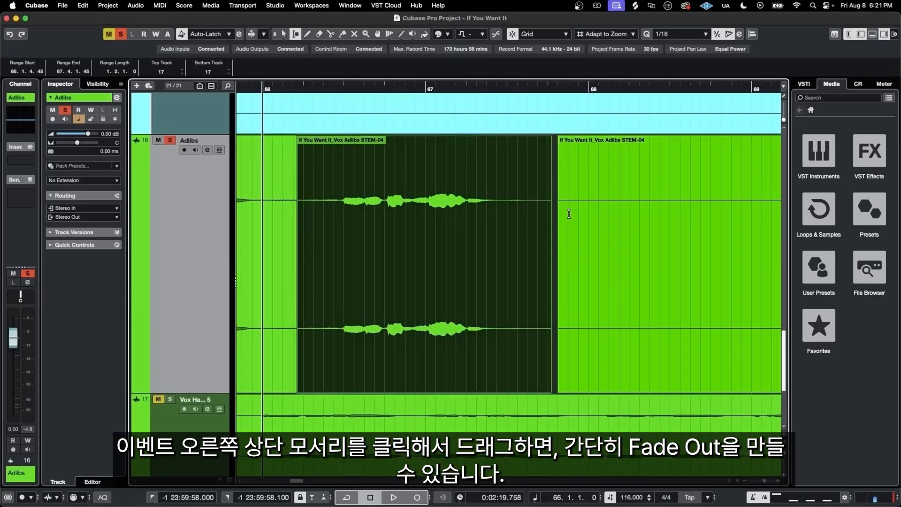
{"action": "left_click_drag", "start_coordinate": [580, 141], "coordinate": [576, 139]}
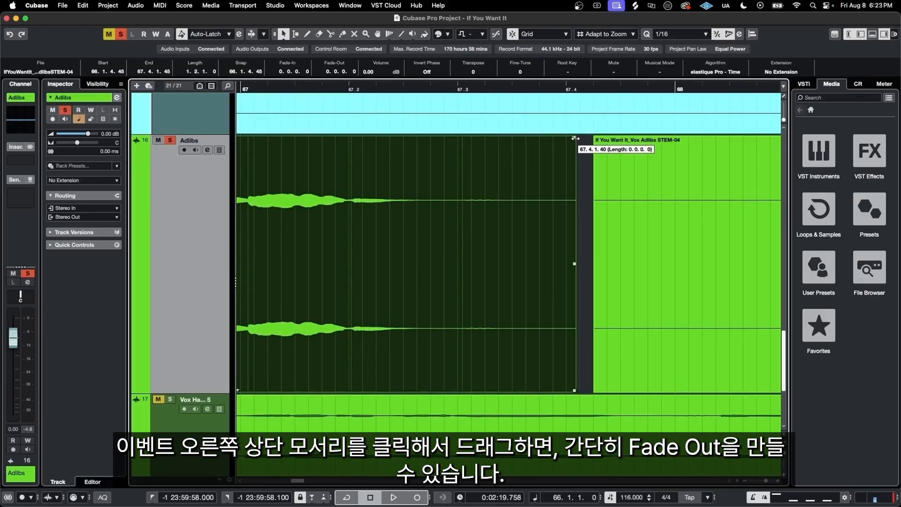
{"action": "left_click_drag", "start_coordinate": [575, 138], "coordinate": [494, 142]}
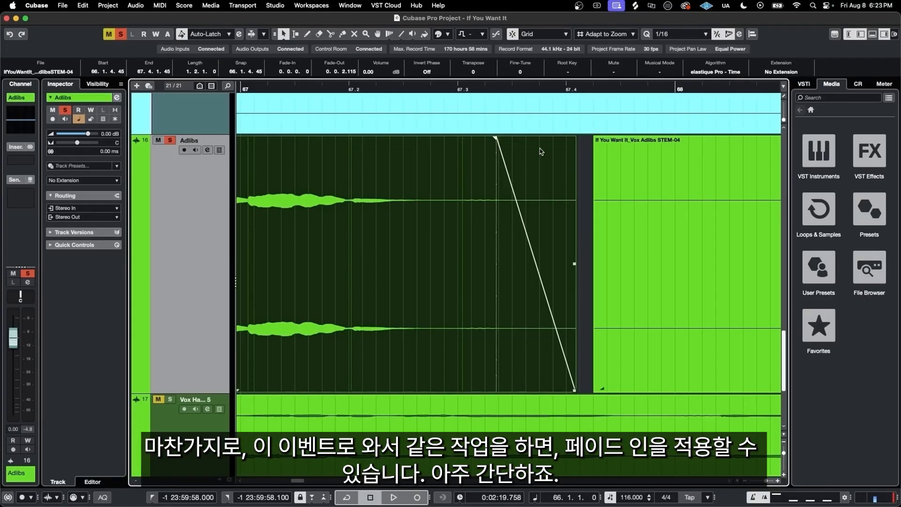
{"action": "mouse_move", "coordinate": [594, 138]}
{"action": "left_mouse_down"}
{"action": "mouse_move", "coordinate": [684, 137]}
{"action": "mouse_move", "coordinate": [621, 136]}
{"action": "mouse_move", "coordinate": [672, 131]}
{"action": "left_mouse_up"}
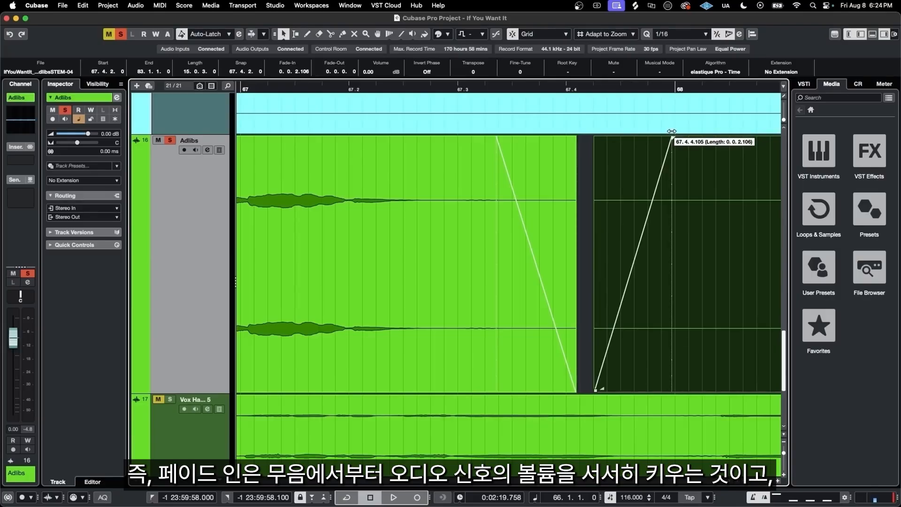
Shorten the phrase's fade-out to 0.0.1.25 and the following event's fade-in to 0.0.1.49
{"action": "mouse_move", "coordinate": [497, 136]}
{"action": "left_mouse_down"}
{"action": "mouse_move", "coordinate": [489, 136]}
{"action": "mouse_move", "coordinate": [512, 136]}
{"action": "mouse_move", "coordinate": [500, 136]}
{"action": "left_mouse_up"}
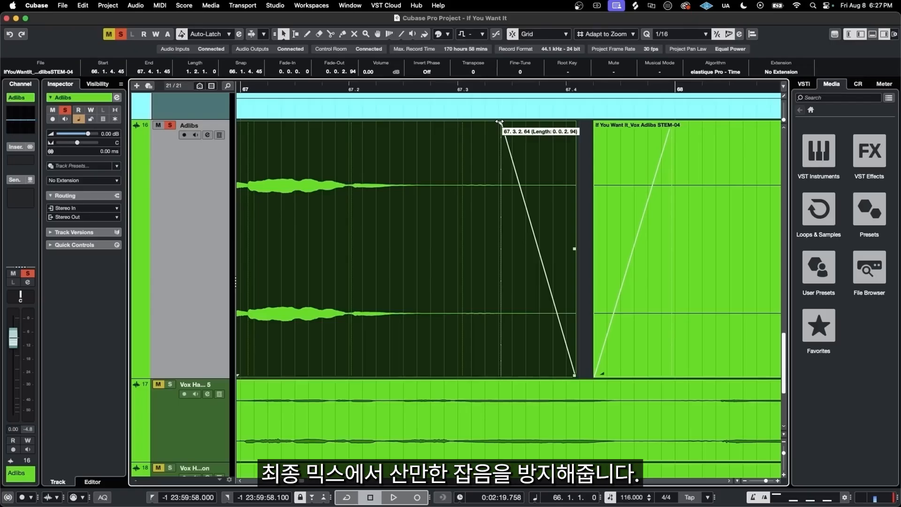
{"action": "left_click_drag", "start_coordinate": [503, 123], "coordinate": [542, 122]}
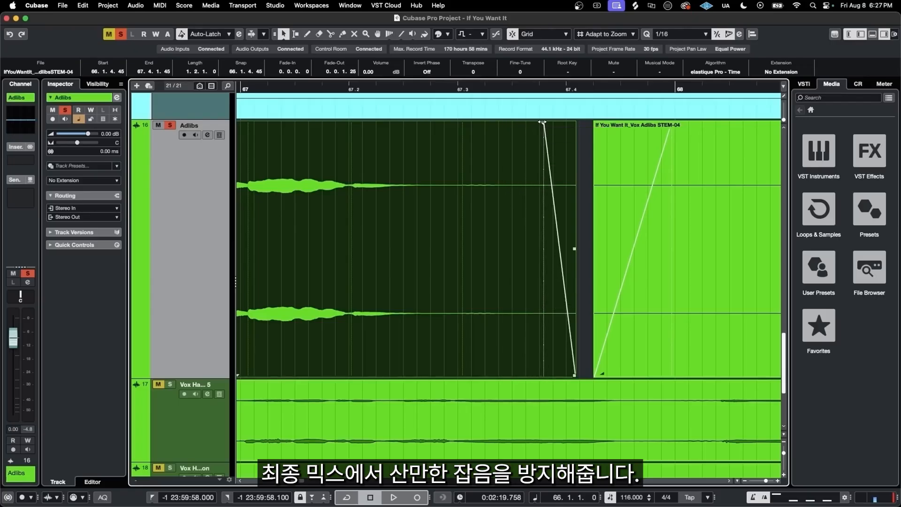
{"action": "left_click_drag", "start_coordinate": [670, 123], "coordinate": [632, 116]}
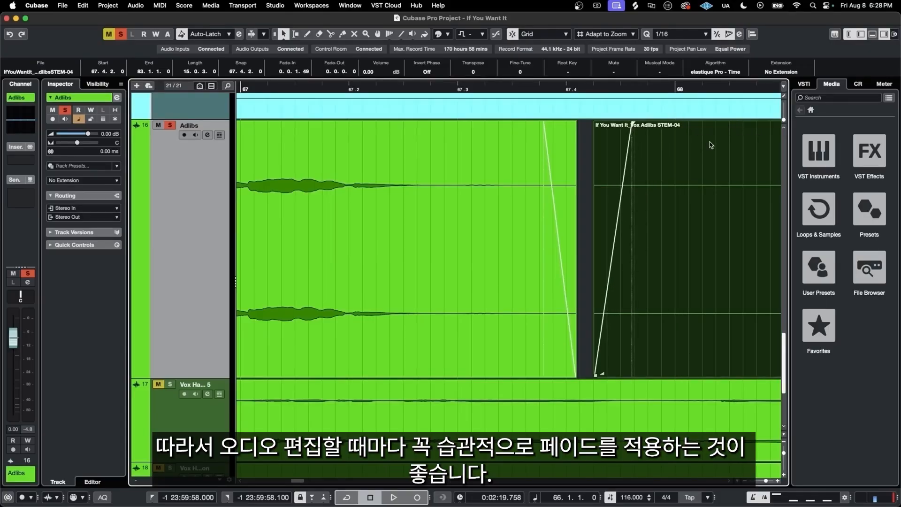
Move the Adlibs phrase event slightly earlier to start at 66.1.4.0, increasing its overlap with the preceding event
{"action": "scroll", "coordinate": [680, 246], "scroll_direction": "up", "scroll_amount": 1}
{"action": "scroll", "coordinate": [680, 246], "scroll_direction": "down", "scroll_amount": 2}
{"action": "scroll", "coordinate": [680, 245], "scroll_direction": "right", "scroll_amount": 2}
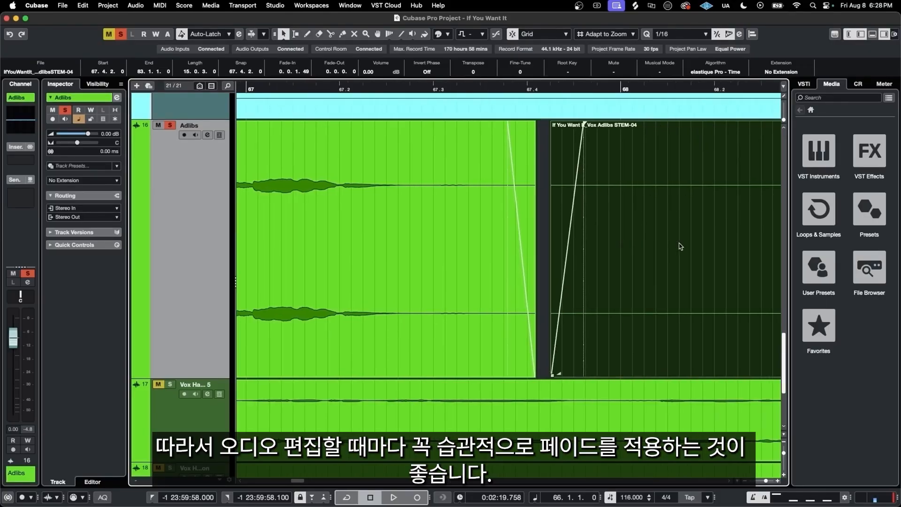
{"action": "scroll", "coordinate": [680, 245], "scroll_direction": "down", "scroll_amount": 1}
{"action": "scroll", "coordinate": [681, 246], "scroll_direction": "down", "scroll_amount": 1}
{"action": "scroll", "coordinate": [680, 246], "scroll_direction": "left", "scroll_amount": 5}
{"action": "scroll", "coordinate": [553, 232], "scroll_direction": "left", "scroll_amount": 1}
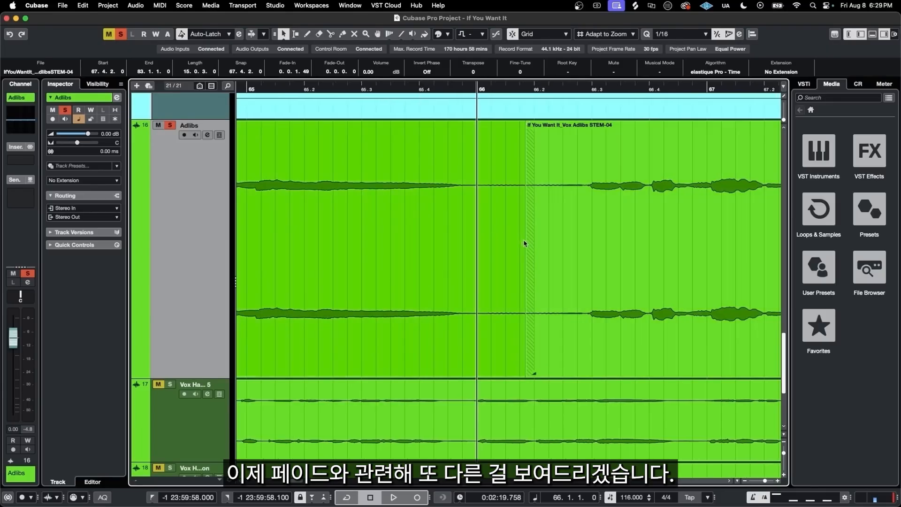
{"action": "scroll", "coordinate": [554, 234], "scroll_direction": "down", "scroll_amount": 2}
{"action": "scroll", "coordinate": [556, 231], "scroll_direction": "up", "scroll_amount": 1}
{"action": "left_click", "coordinate": [556, 227]}
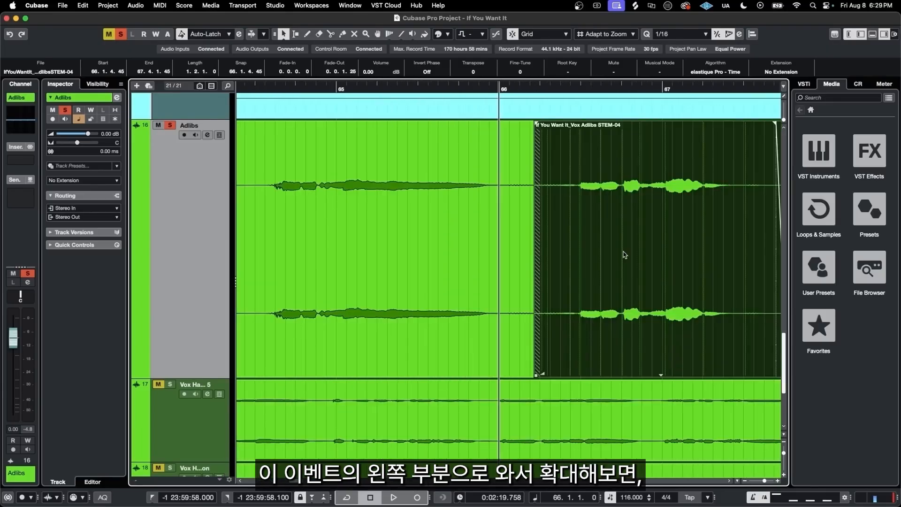
{"action": "scroll", "coordinate": [555, 282], "scroll_direction": "up", "scroll_amount": 5}
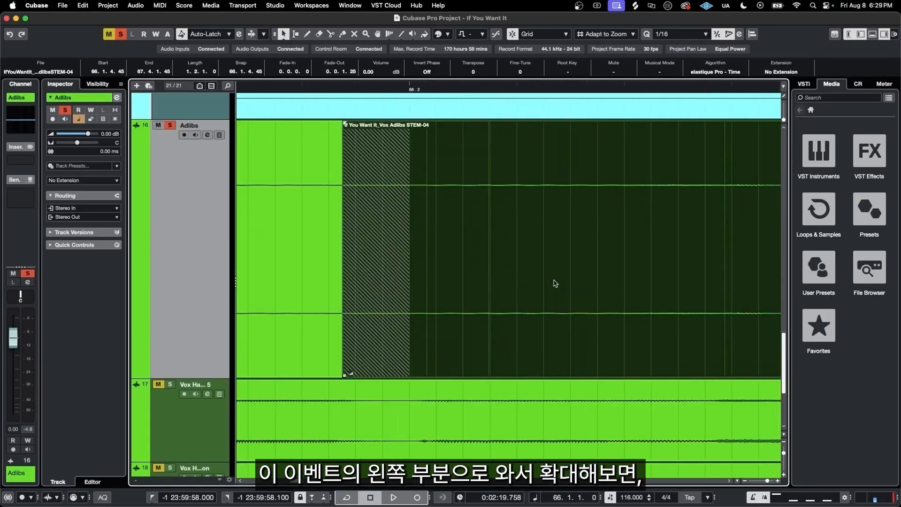
{"action": "scroll", "coordinate": [555, 282], "scroll_direction": "left", "scroll_amount": 2}
{"action": "mouse_move", "coordinate": [602, 282]}
{"action": "left_mouse_down"}
{"action": "mouse_move", "coordinate": [615, 282]}
{"action": "mouse_move", "coordinate": [590, 282]}
{"action": "mouse_move", "coordinate": [617, 281]}
{"action": "mouse_move", "coordinate": [571, 282]}
{"action": "left_mouse_up"}
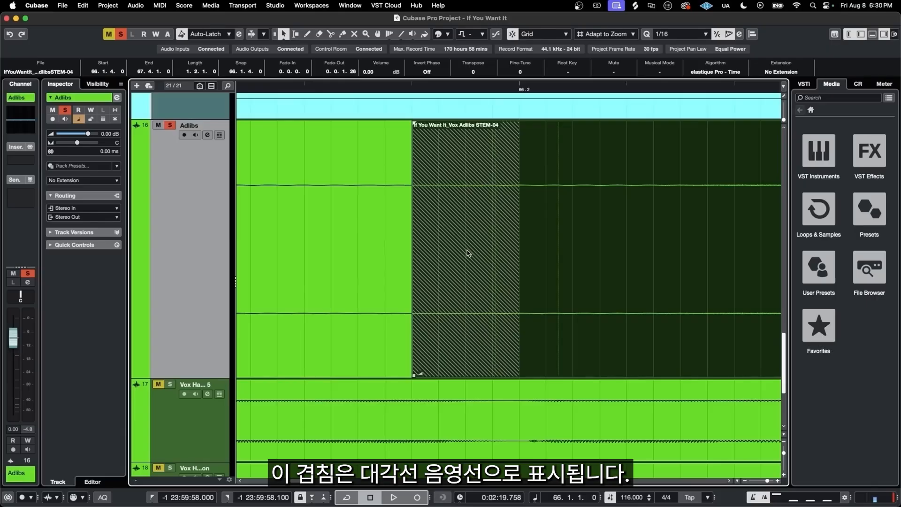
Crossfade the overlapping Adlibs events, and adjust the crossfade to start at 66.1.4.19 with a fade-in of 0.0.2.82
{"action": "scroll", "coordinate": [365, 266], "scroll_direction": "up", "scroll_amount": 1}
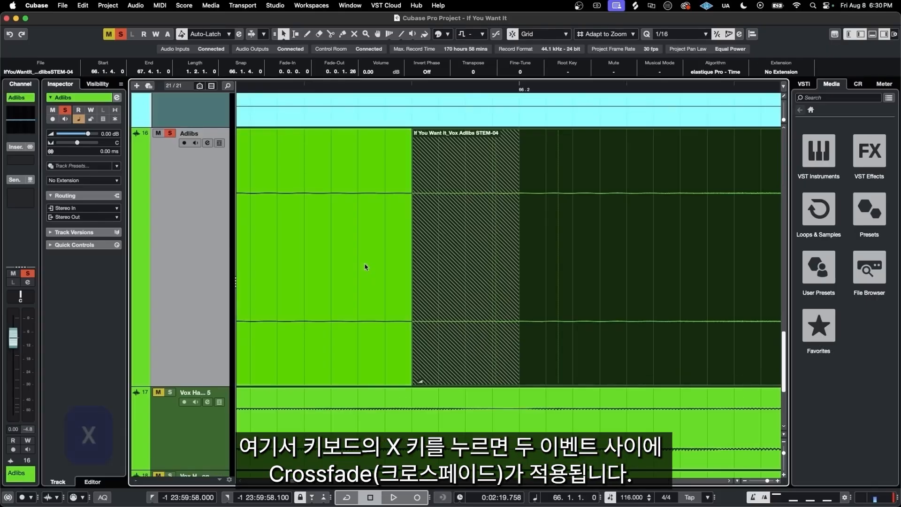
{"action": "key", "text": "x"}
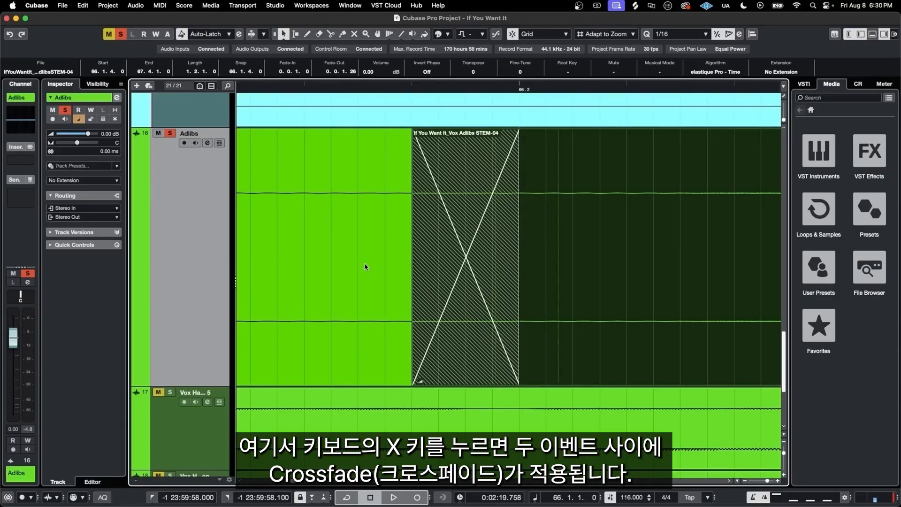
{"action": "left_click_drag", "start_coordinate": [463, 342], "coordinate": [522, 339]}
{"action": "left_click_drag", "start_coordinate": [573, 381], "coordinate": [529, 382]}
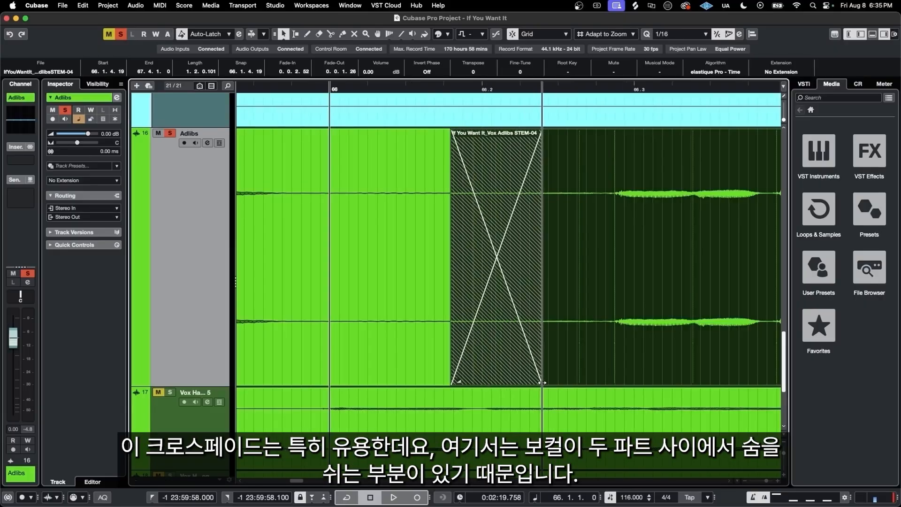
{"action": "left_click_drag", "start_coordinate": [543, 382], "coordinate": [552, 382]}
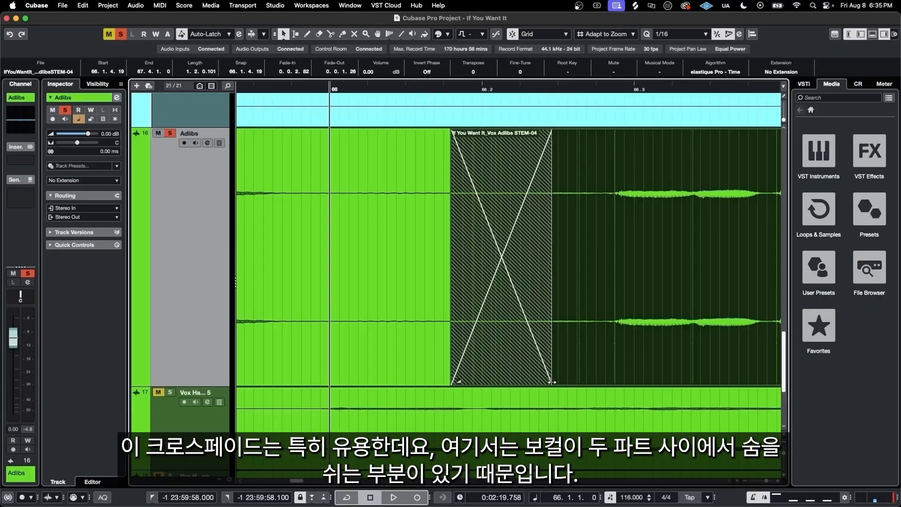
Examine the two Adlibs events joined by the crossfade near 66.2, and shorten the crossfade slightly at its end
{"action": "key", "text": "g"}
{"action": "key", "text": "g"}
{"action": "key", "text": "g"}
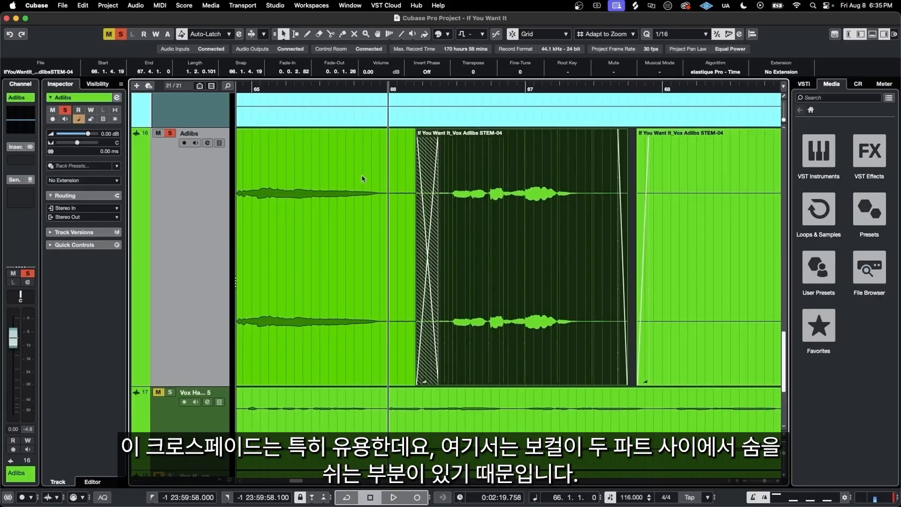
{"action": "left_click", "coordinate": [348, 176]}
{"action": "left_click", "coordinate": [481, 181]}
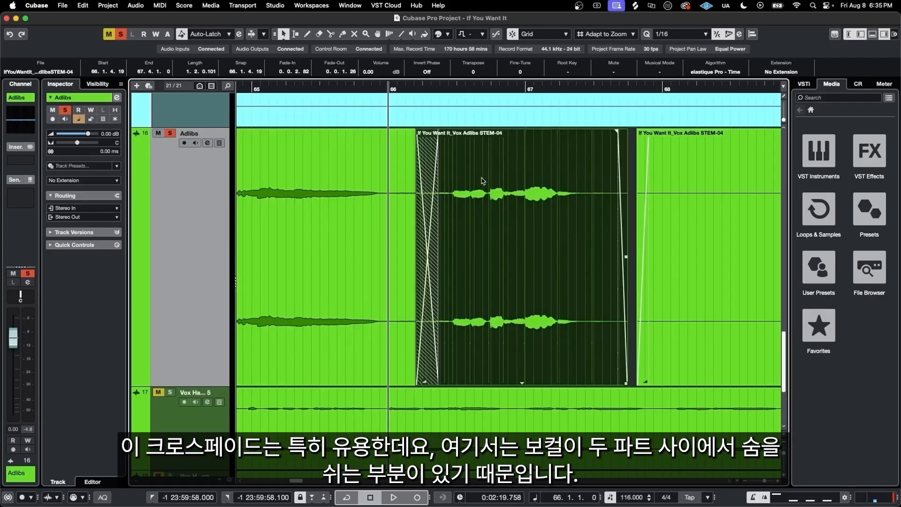
{"action": "key", "text": "h"}
{"action": "key", "text": "h"}
{"action": "key", "text": "h"}
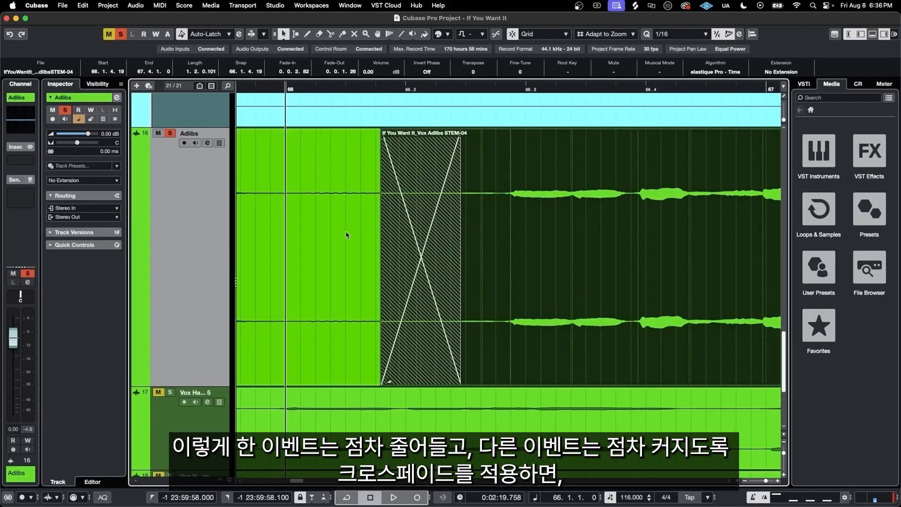
{"action": "left_click", "coordinate": [345, 234]}
{"action": "left_click", "coordinate": [530, 233]}
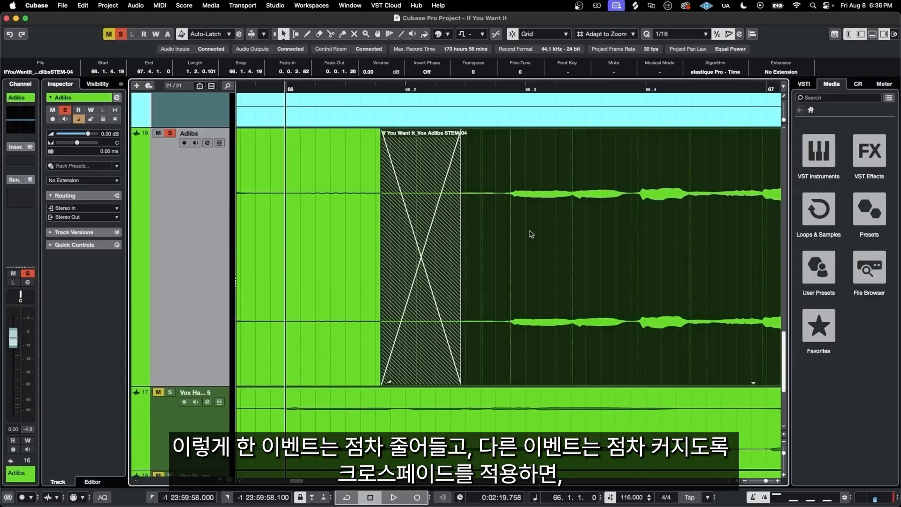
{"action": "left_click_drag", "start_coordinate": [460, 382], "coordinate": [456, 382]}
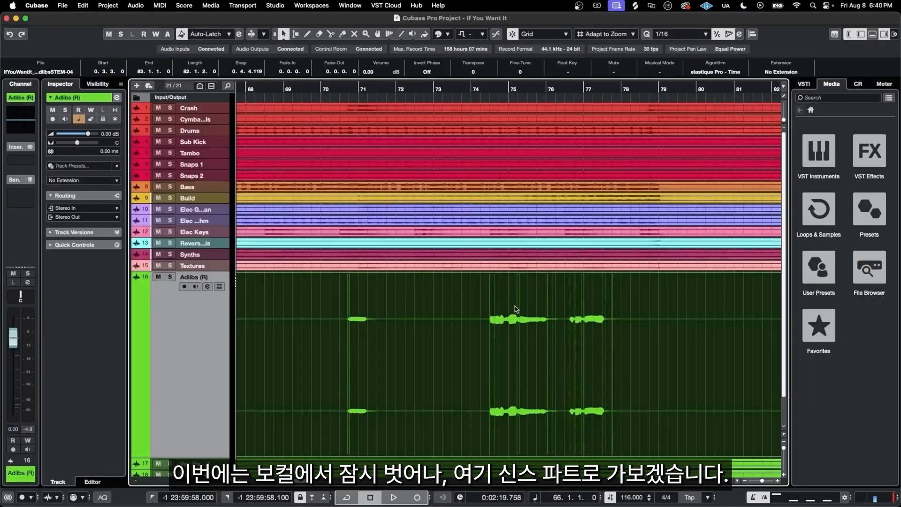
Solo the Build track and play its synth build-up from bar 71
{"action": "left_click", "coordinate": [222, 199]}
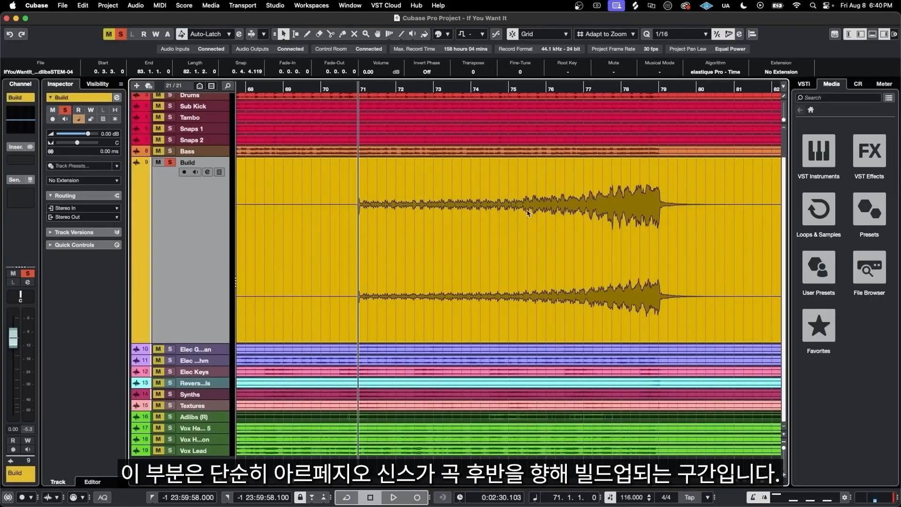
{"action": "key", "text": "space"}
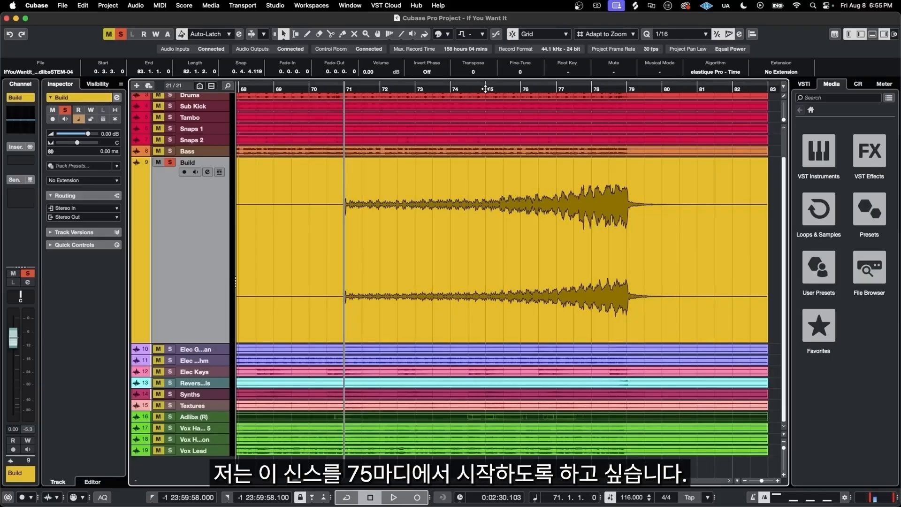
Delete the Build track's range from 70.3.1.0 to 75.1.1.0 so the synth starts at bar 75, and return to Object Selection
{"action": "left_click", "coordinate": [485, 88]}
{"action": "right_click", "coordinate": [424, 215]}
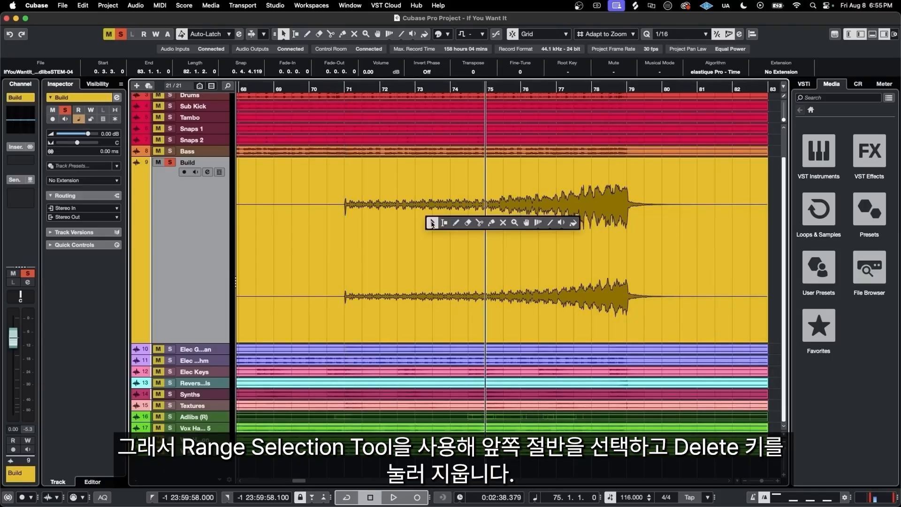
{"action": "left_click", "coordinate": [445, 220]}
{"action": "left_click_drag", "start_coordinate": [485, 218], "coordinate": [334, 223]}
{"action": "key", "text": "Delete"}
{"action": "right_click", "coordinate": [417, 226]}
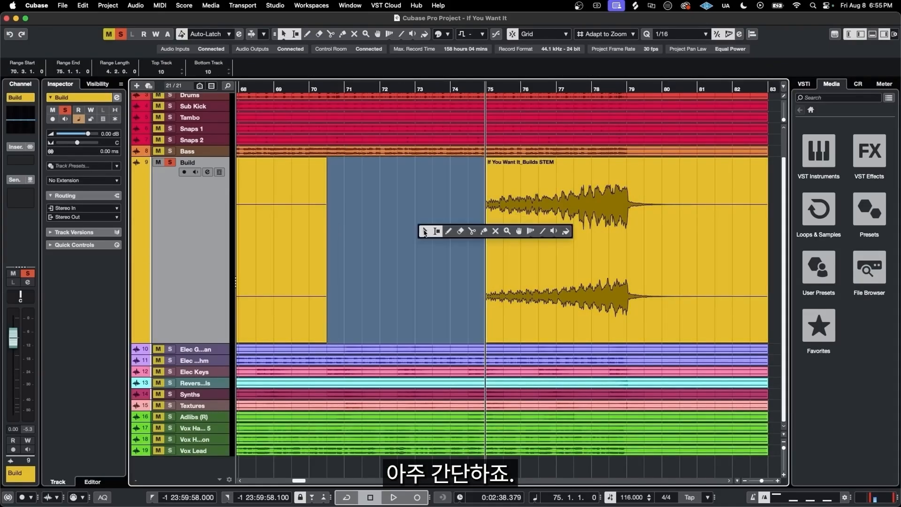
{"action": "left_click", "coordinate": [425, 232]}
Play the Build synth from about 78.3 past bar 79 to hear its tail
{"action": "left_click_drag", "start_coordinate": [610, 88], "coordinate": [541, 89]}
{"action": "left_click", "coordinate": [542, 88]}
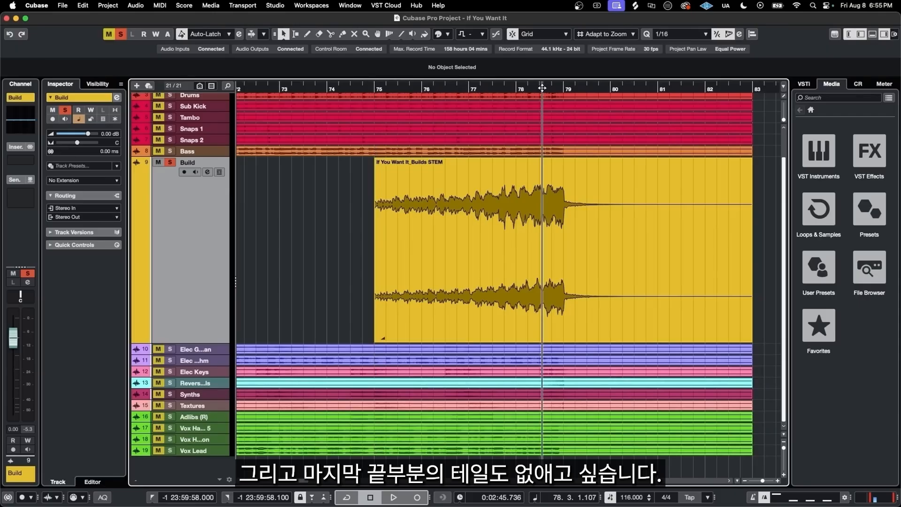
{"action": "key", "text": "space"}
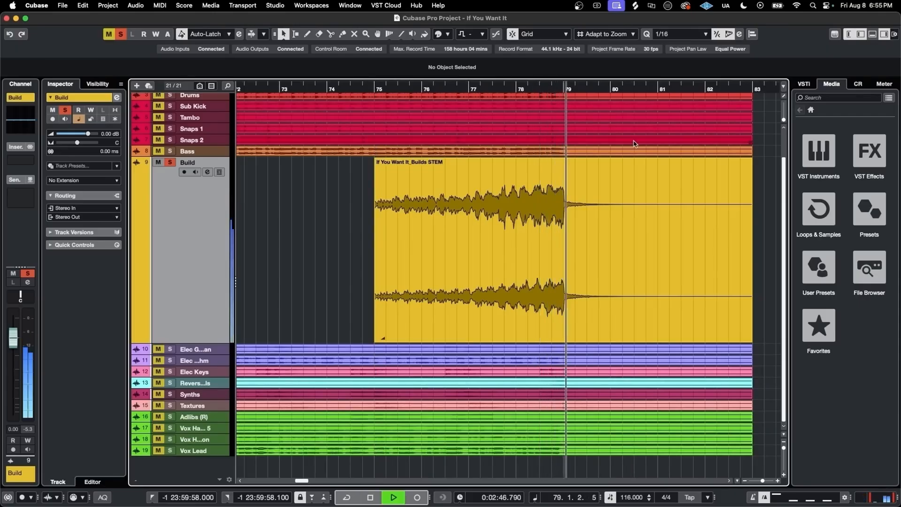
{"action": "key", "text": "space"}
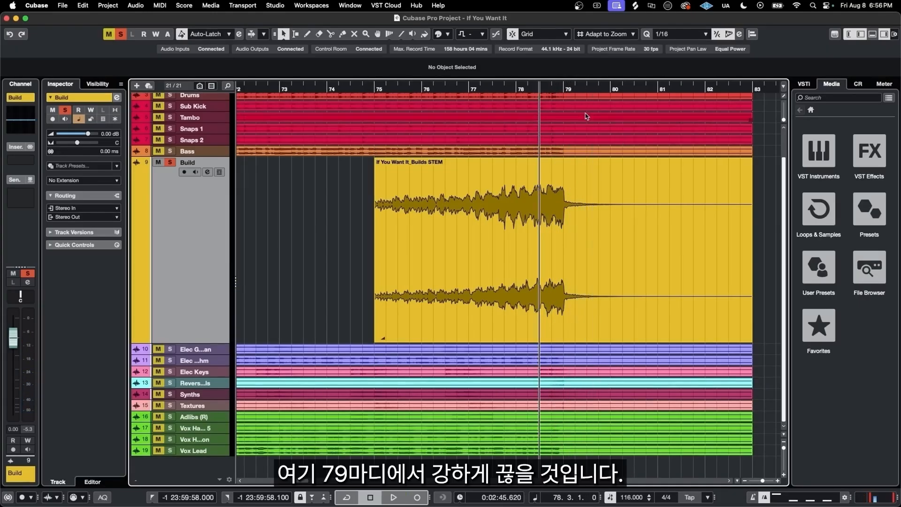
Split the Build event at bar 79 and delete the tail after the split
{"action": "left_click", "coordinate": [565, 88]}
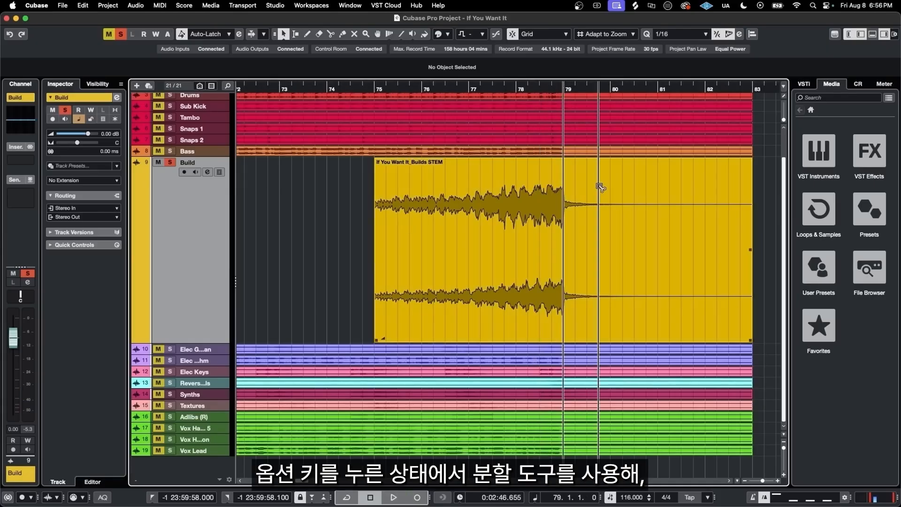
{"action": "left_click", "coordinate": [564, 181], "text": "alt"}
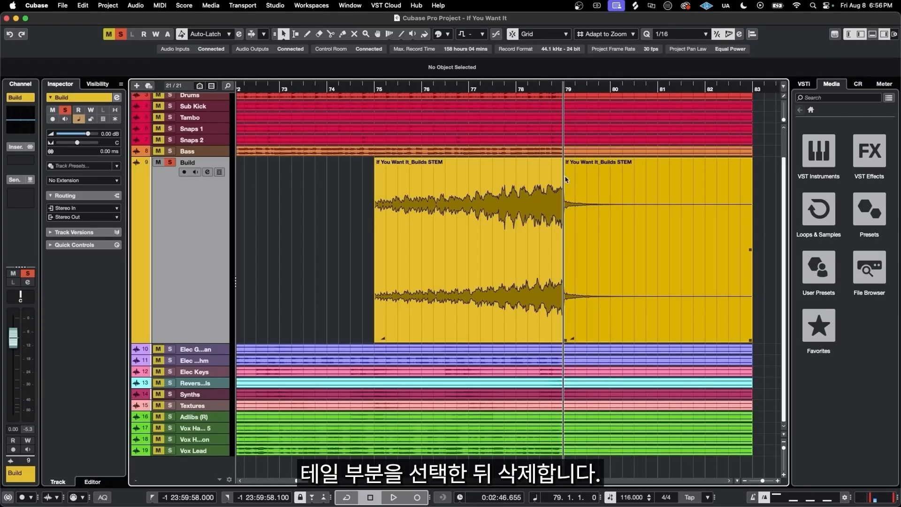
{"action": "left_click", "coordinate": [584, 182]}
{"action": "key", "text": "Delete"}
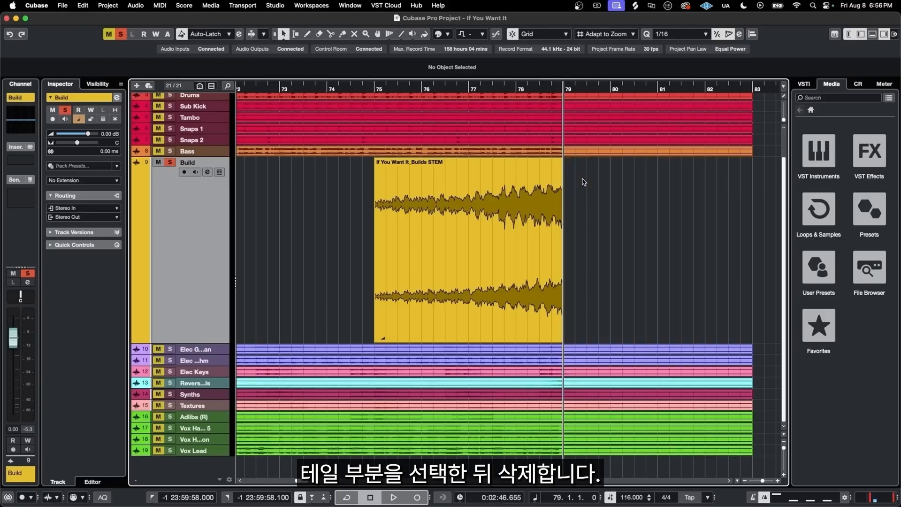
Fade in the Build event over 3.3.2.13, and apply the steepest slow-starting preset curve in the fade editor
{"action": "left_click", "coordinate": [375, 87]}
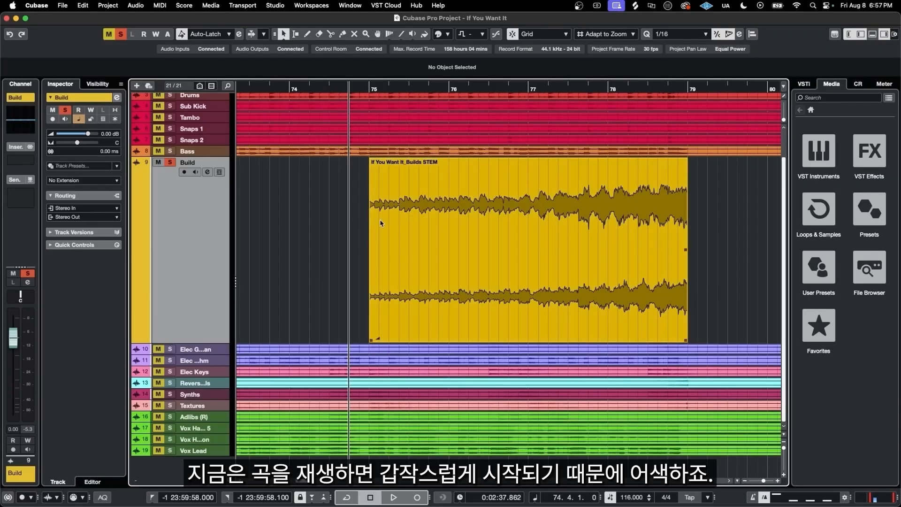
{"action": "left_click_drag", "start_coordinate": [316, 160], "coordinate": [618, 161]}
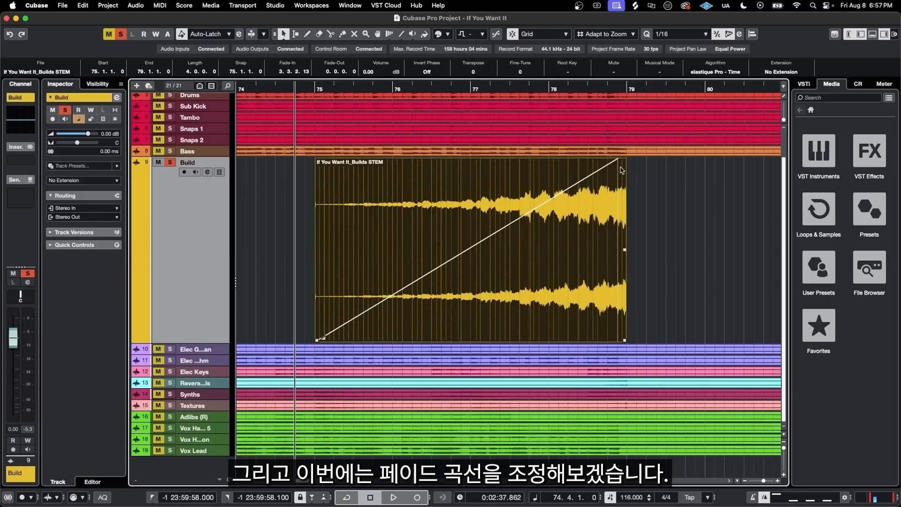
{"action": "left_click", "coordinate": [137, 6]}
{"action": "mouse_move", "coordinate": [156, 112]}
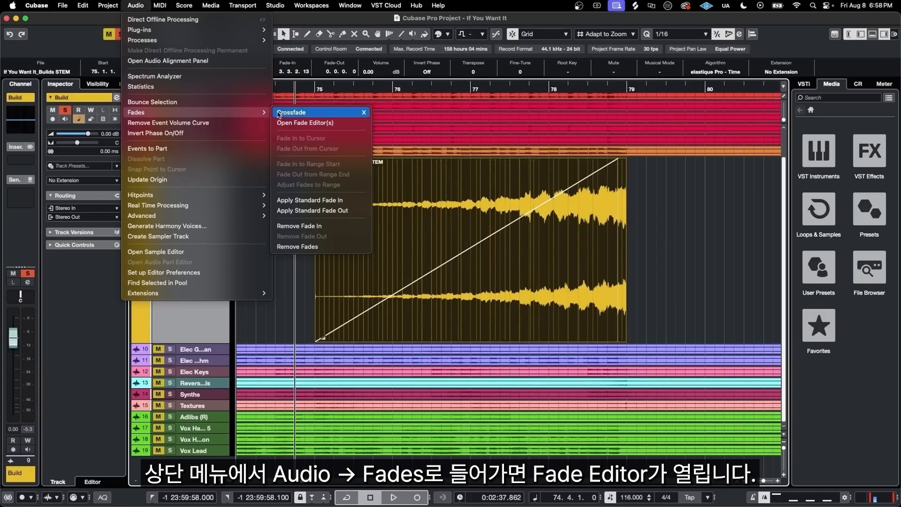
{"action": "left_click", "coordinate": [299, 123]}
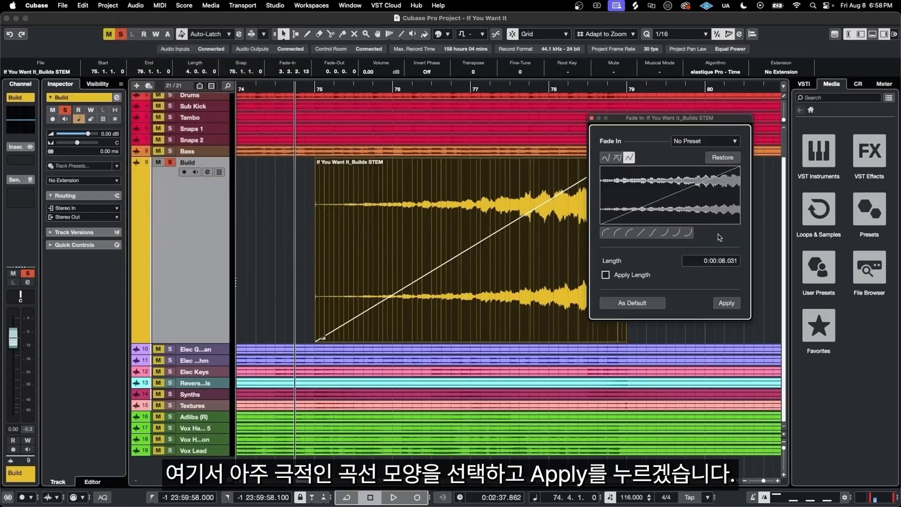
{"action": "left_click", "coordinate": [688, 232]}
{"action": "left_click", "coordinate": [726, 302]}
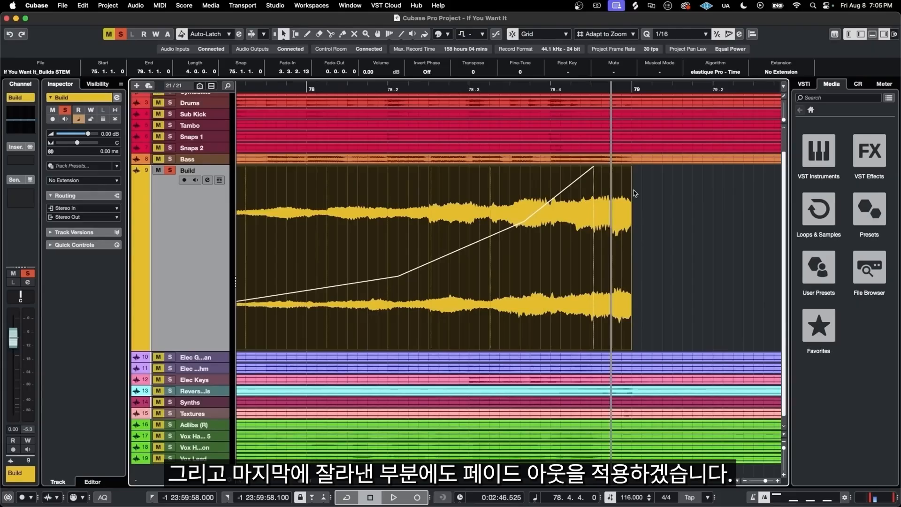
Add a very short fade-out of 0.0.0.1 at the Build event's cut end at bar 79 and play the result
{"action": "scroll", "coordinate": [634, 193], "scroll_direction": "up", "scroll_amount": 5}
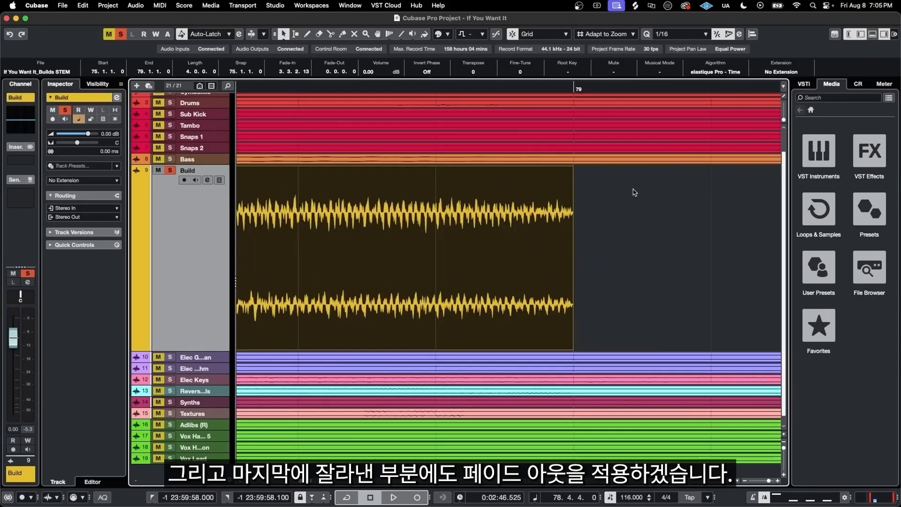
{"action": "left_click_drag", "start_coordinate": [573, 168], "coordinate": [570, 170]}
{"action": "scroll", "coordinate": [573, 238], "scroll_direction": "down", "scroll_amount": 5}
{"action": "key", "text": "space"}
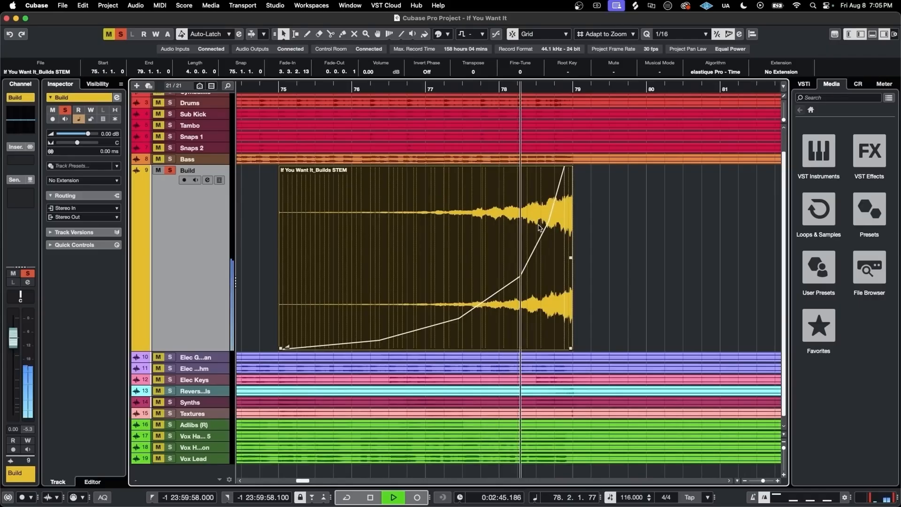
{"action": "key", "text": "space"}
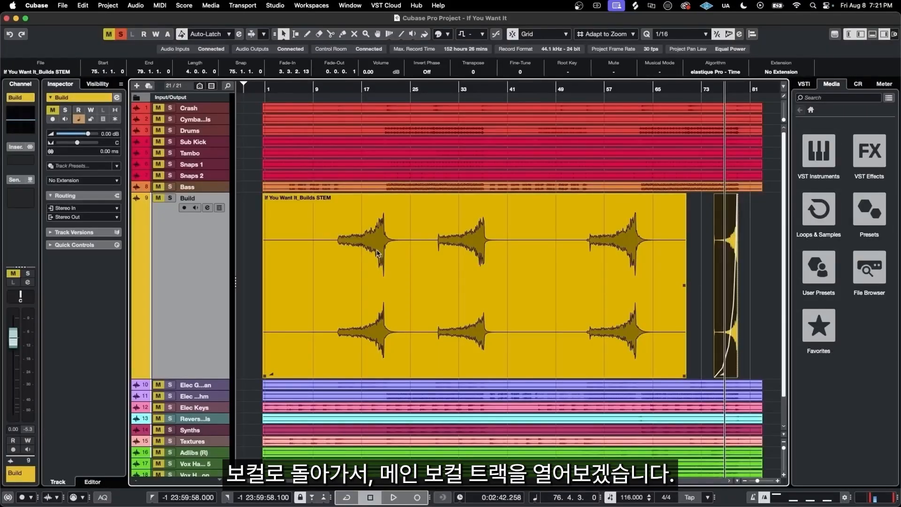
Switch the enlarged track view from Build to Vox Lead and select the Vox Lead event
{"action": "key", "text": "z"}
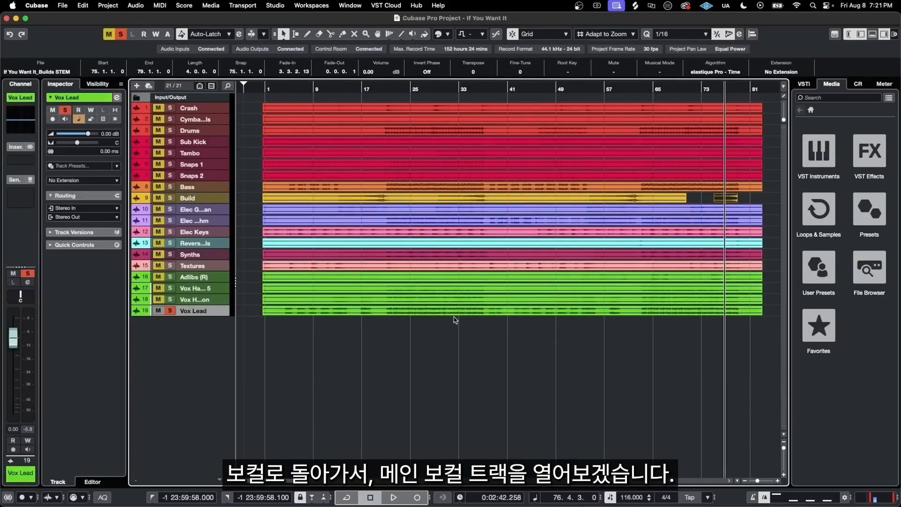
{"action": "key", "text": "z"}
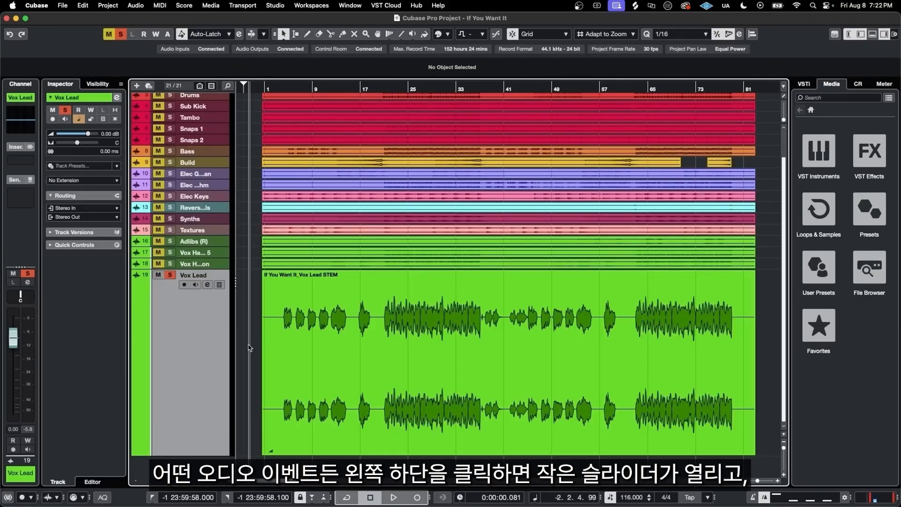
{"action": "left_click", "coordinate": [311, 349]}
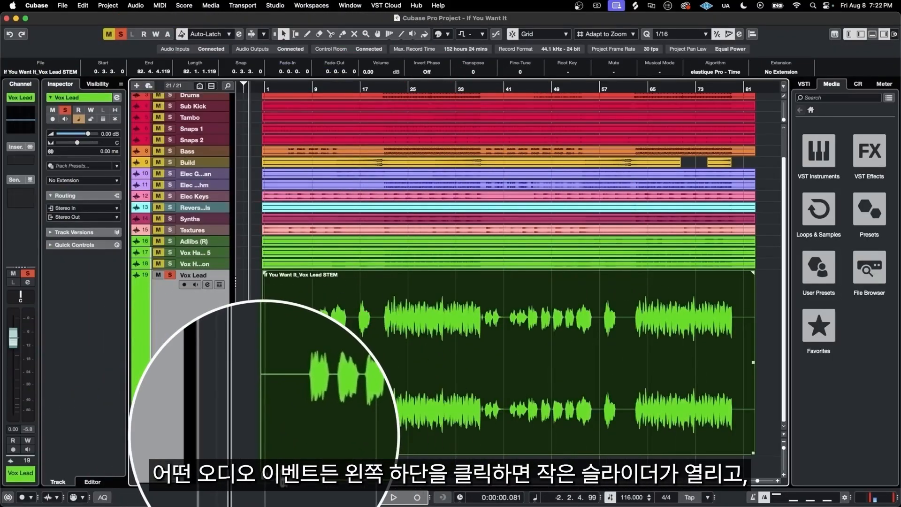
Try adjusting the Vox Lead event's gain with its volume slider and directly on the waveform
{"action": "left_click", "coordinate": [279, 477]}
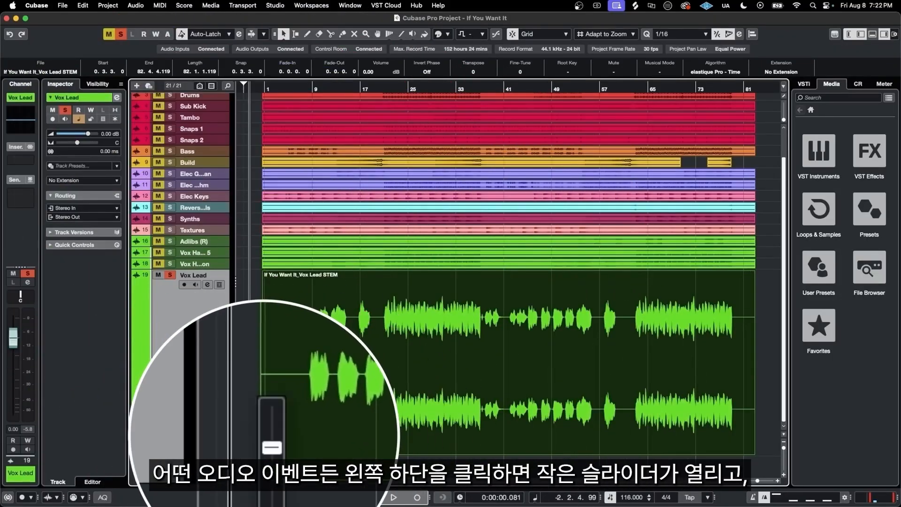
{"action": "left_click", "coordinate": [278, 477]}
{"action": "left_click", "coordinate": [278, 477]}
{"action": "left_click_drag", "start_coordinate": [267, 440], "coordinate": [267, 438]}
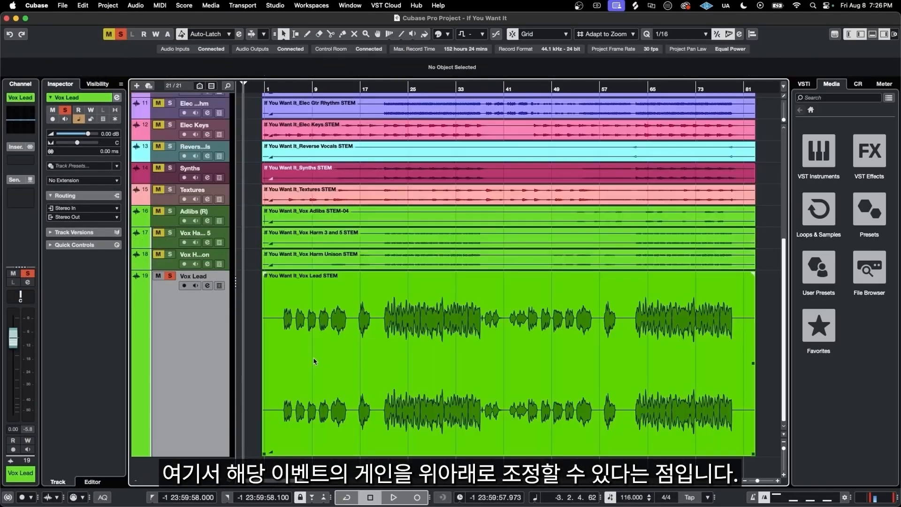
{"action": "left_click", "coordinate": [312, 362]}
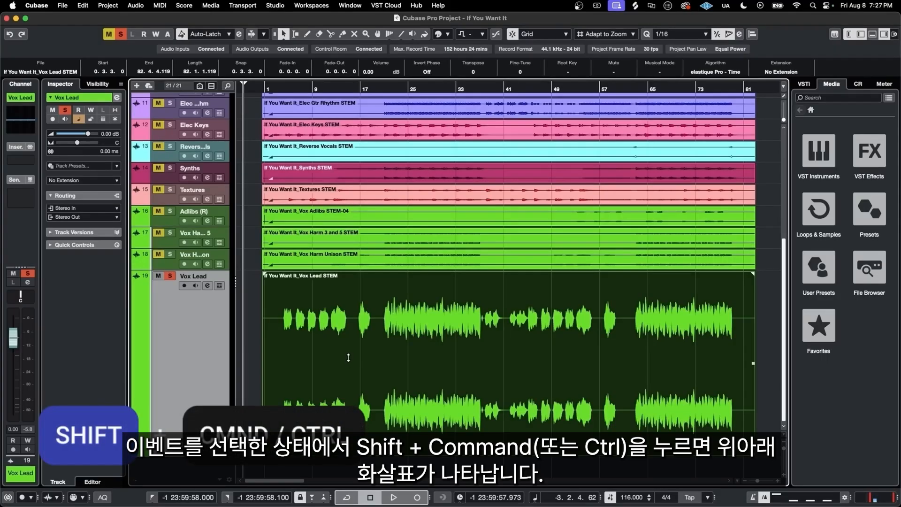
{"action": "mouse_move", "coordinate": [349, 353]}
{"action": "left_mouse_down"}
{"action": "mouse_move", "coordinate": [347, 326]}
{"action": "mouse_move", "coordinate": [346, 382]}
{"action": "mouse_move", "coordinate": [346, 365]}
{"action": "left_mouse_up"}
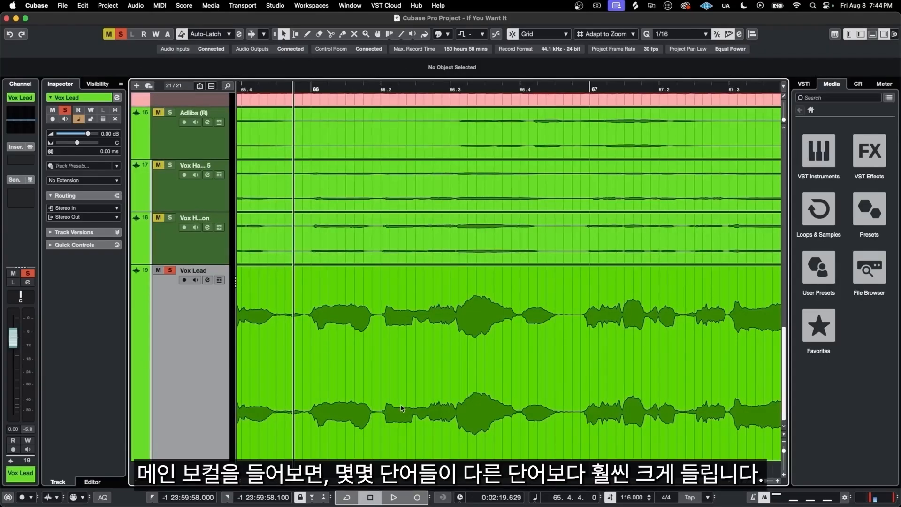
Play the Vox Lead phrase around bar 66 to compare the loudness of its words
{"action": "scroll", "coordinate": [401, 408], "scroll_direction": "down", "scroll_amount": 1}
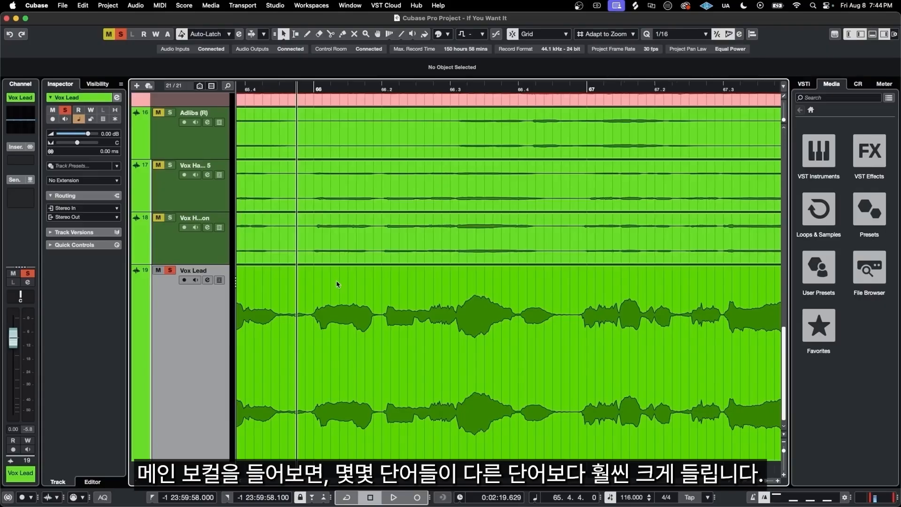
{"action": "scroll", "coordinate": [426, 309], "scroll_direction": "left", "scroll_amount": 2}
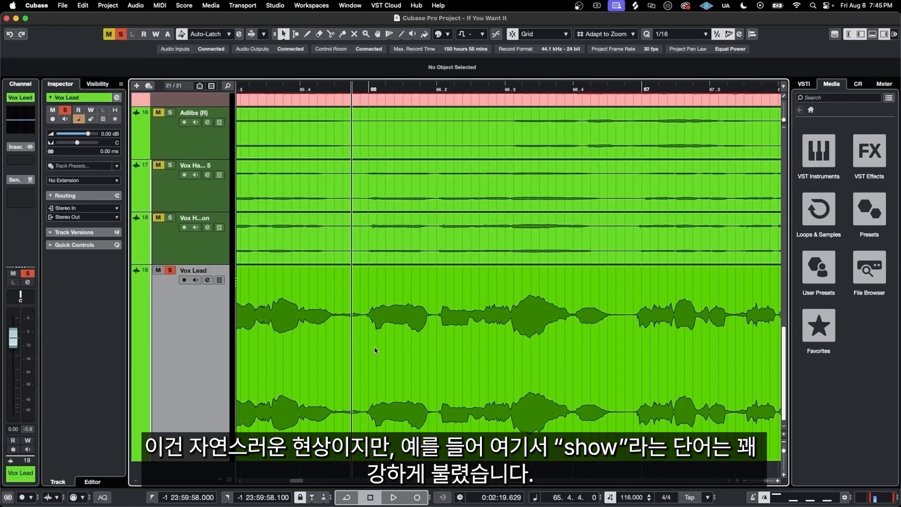
{"action": "key", "text": "space"}
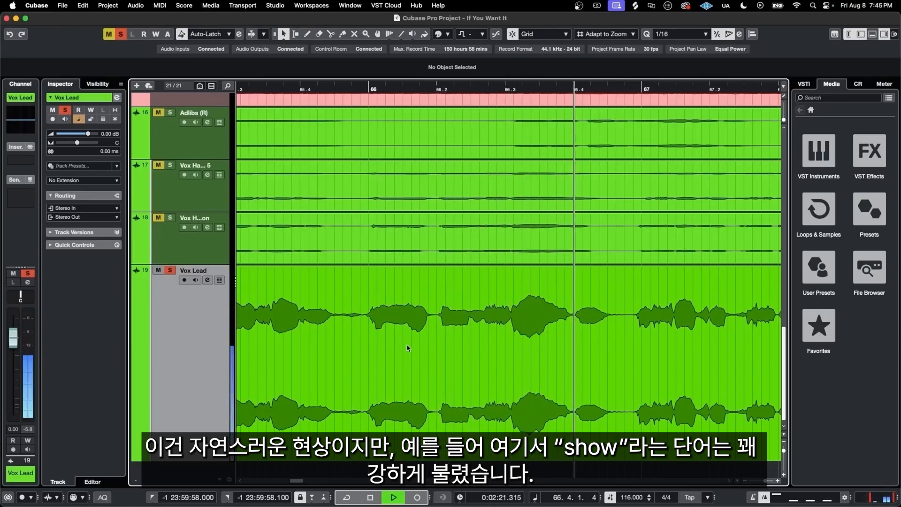
{"action": "key", "text": "space"}
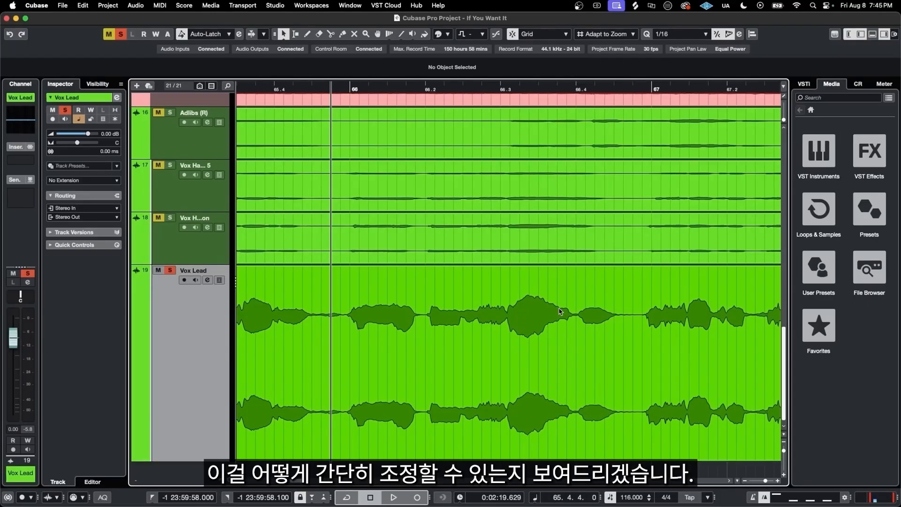
Try lowering the gain of a Range Selection around the loud Vox Lead word between 66.3 and 66.4, listen, and undo it
{"action": "right_click", "coordinate": [482, 348]}
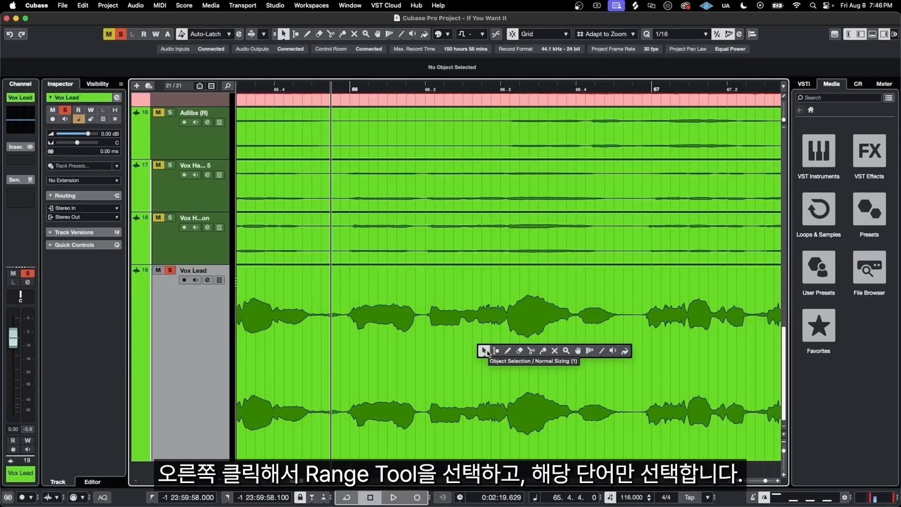
{"action": "left_click", "coordinate": [496, 351]}
{"action": "left_click_drag", "start_coordinate": [507, 317], "coordinate": [576, 317]}
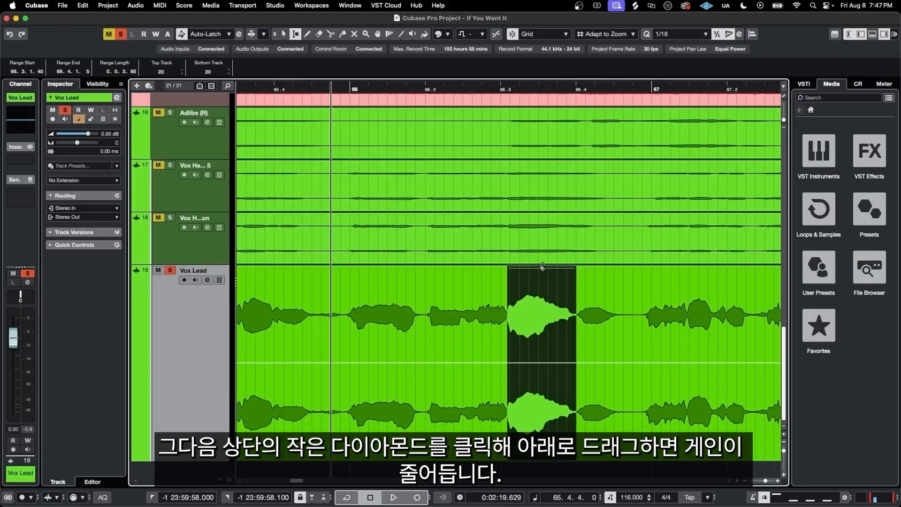
{"action": "left_click_drag", "start_coordinate": [542, 267], "coordinate": [542, 293]}
{"action": "key", "text": "space"}
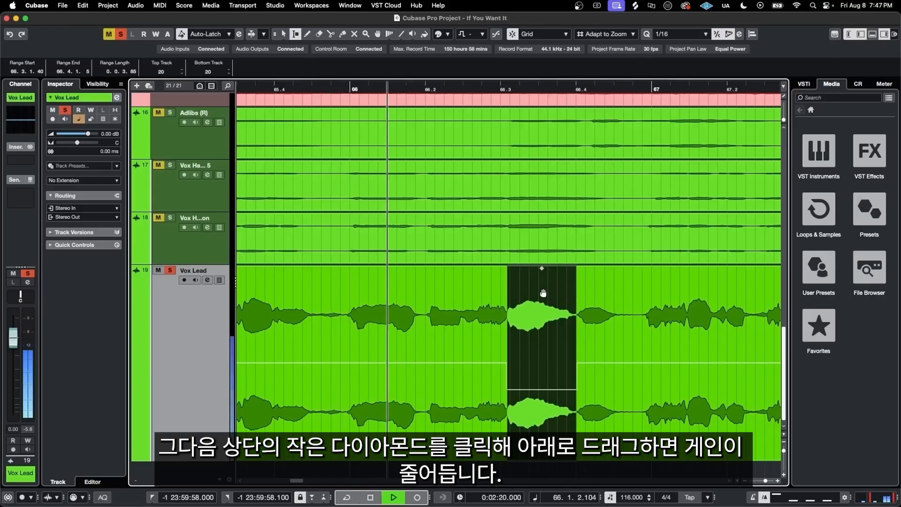
{"action": "key", "text": "space"}
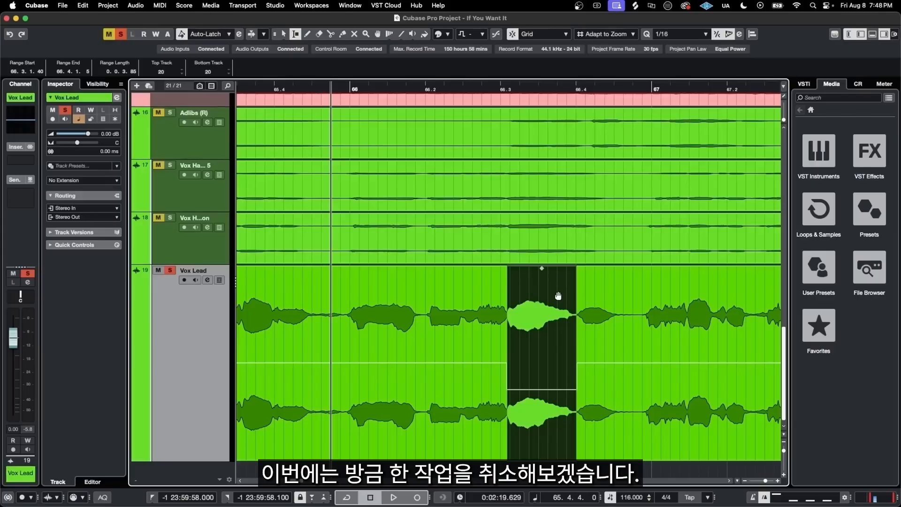
{"action": "key", "text": "super+z"}
Lower the gain of the loud Vox Lead word between 66.3 and 66.4 slightly, using automatic phrase detection instead of a manual range
{"action": "left_click", "coordinate": [400, 285]}
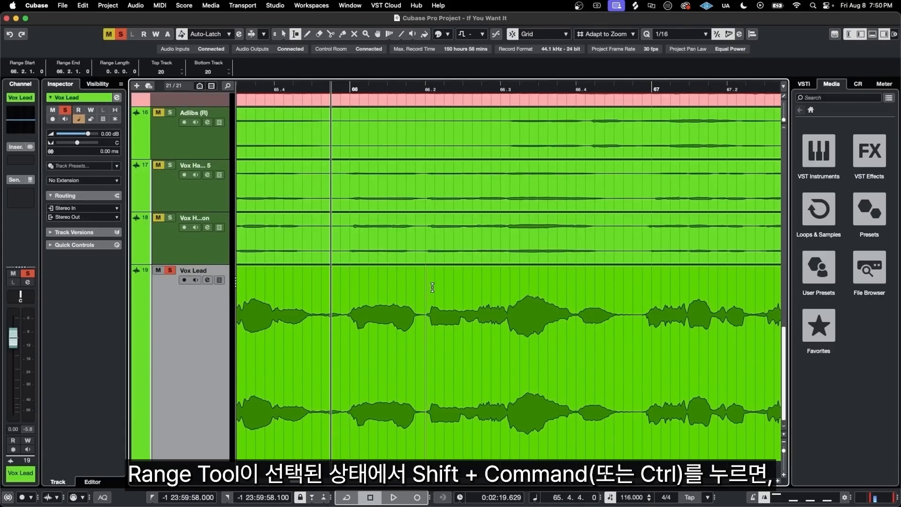
{"action": "key", "text": "shift+super"}
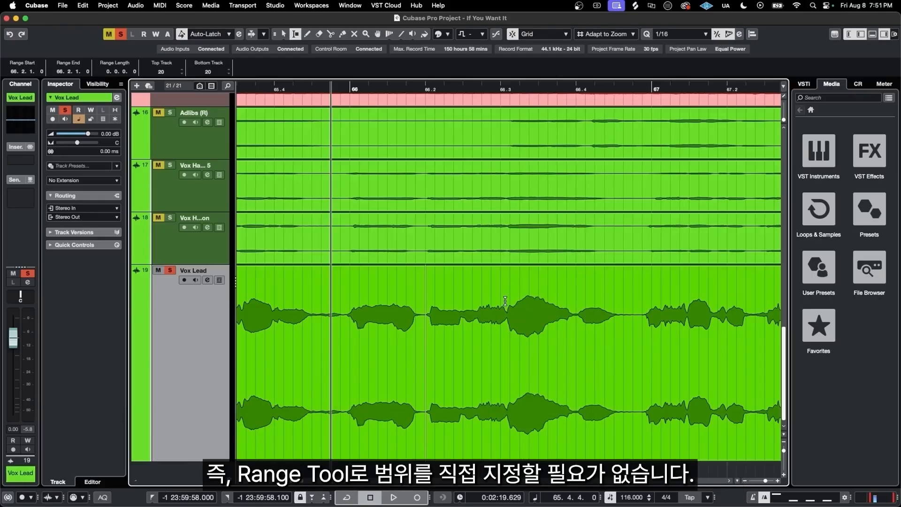
{"action": "left_click_drag", "start_coordinate": [505, 301], "coordinate": [575, 301]}
{"action": "left_click", "coordinate": [591, 298]}
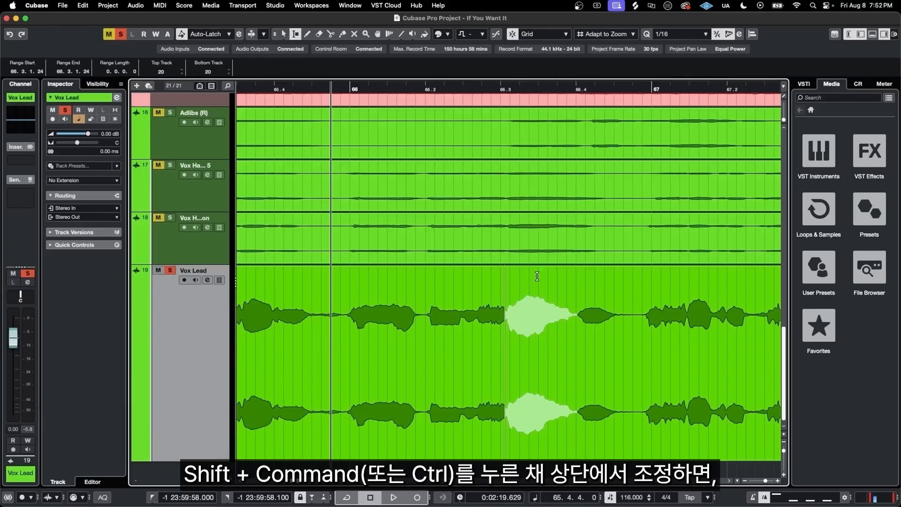
{"action": "left_click_drag", "start_coordinate": [542, 270], "coordinate": [544, 287]}
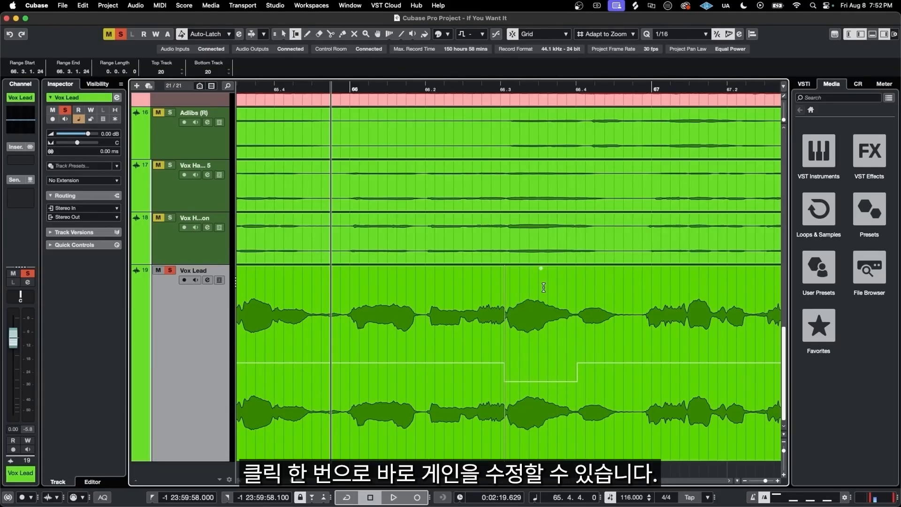
{"action": "key", "text": "space"}
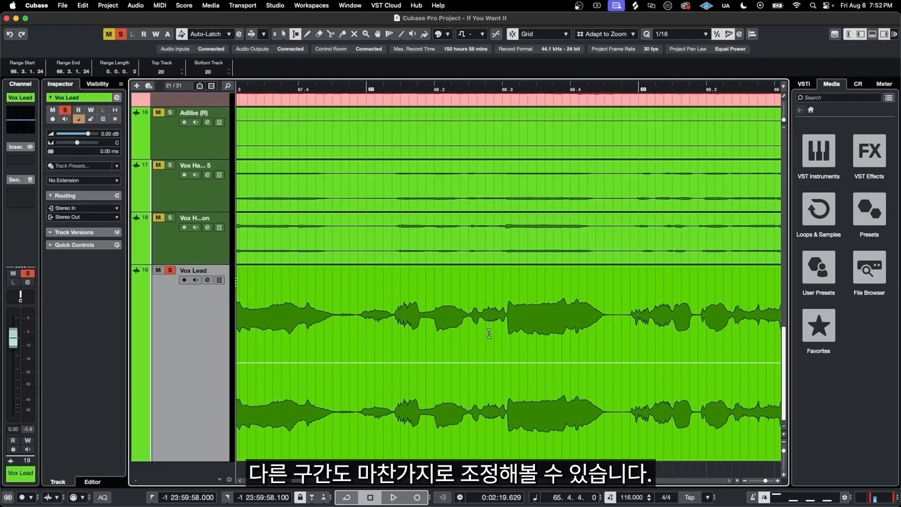
Lower the gain of the loud Vox Lead words around 68.3 and 69.3, using automatic phrase detection
{"action": "double_click", "coordinate": [538, 318]}
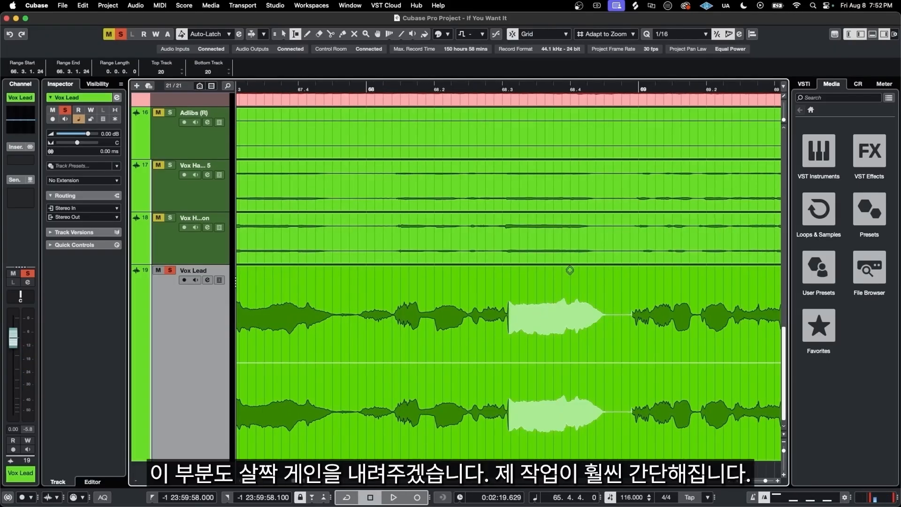
{"action": "left_click_drag", "start_coordinate": [570, 271], "coordinate": [573, 282]}
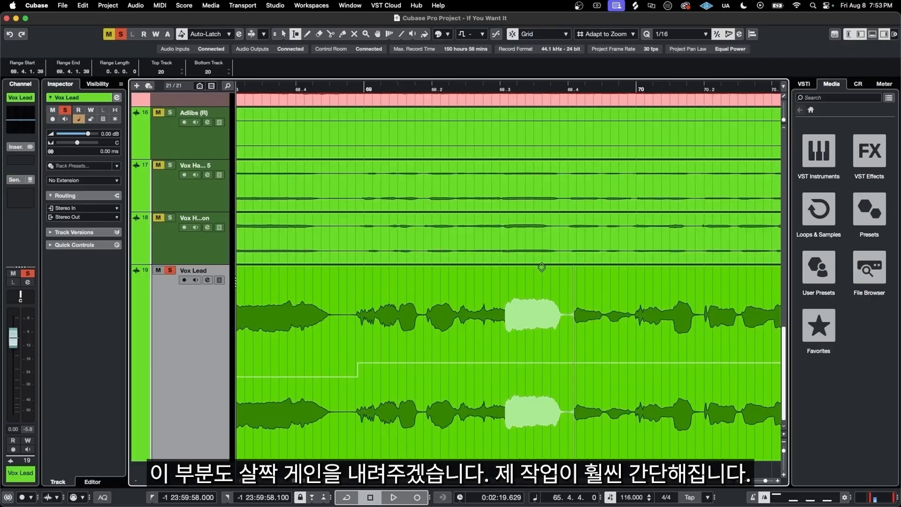
{"action": "left_click_drag", "start_coordinate": [541, 268], "coordinate": [542, 281]}
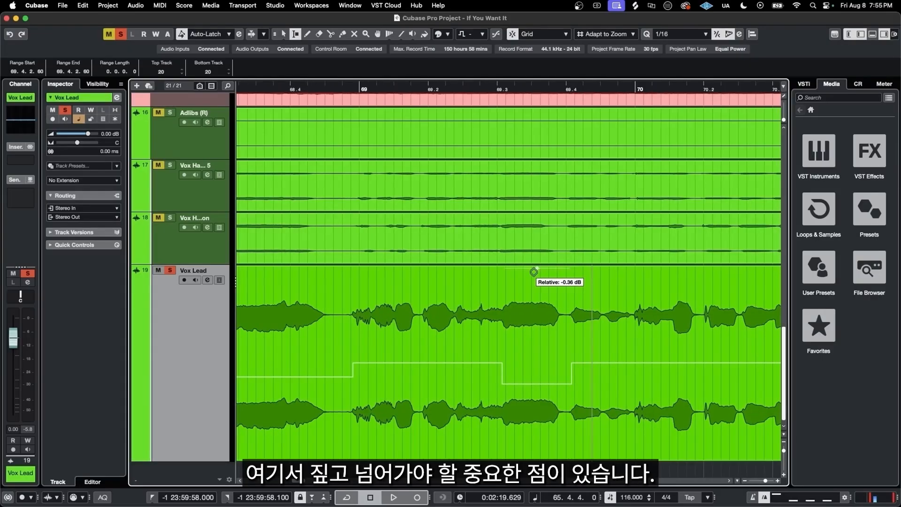
{"action": "left_click_drag", "start_coordinate": [531, 270], "coordinate": [536, 280]}
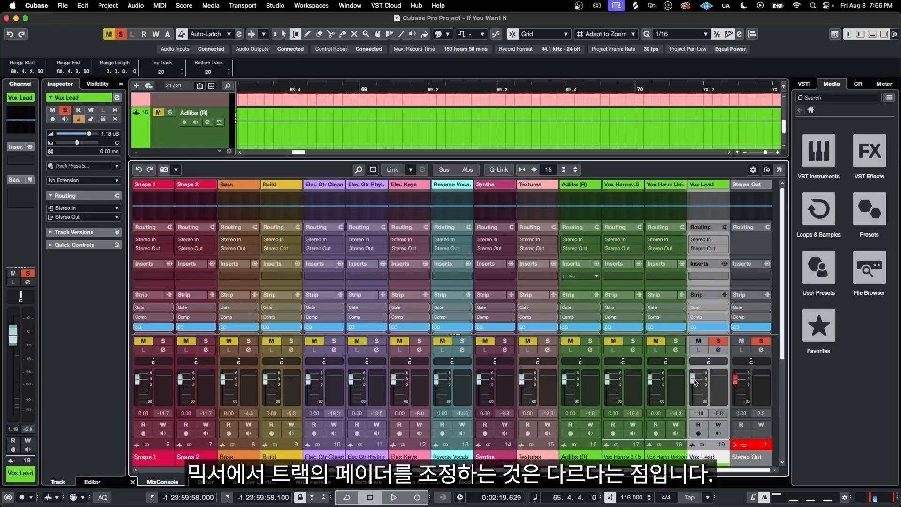
Try adjusting the Vox Lead level with its mixer channel fader and with the event's own gain to compare the two
{"action": "left_click_drag", "start_coordinate": [695, 384], "coordinate": [695, 378]}
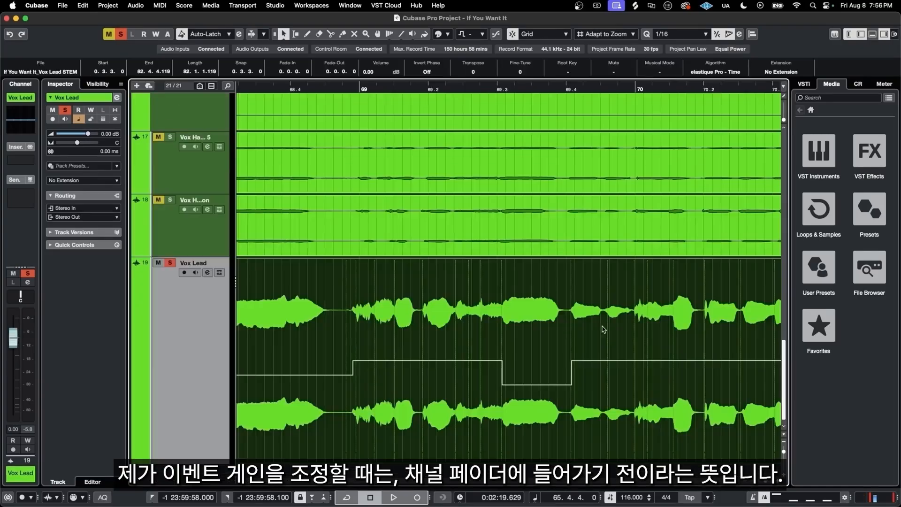
{"action": "left_click_drag", "start_coordinate": [604, 329], "coordinate": [605, 295]}
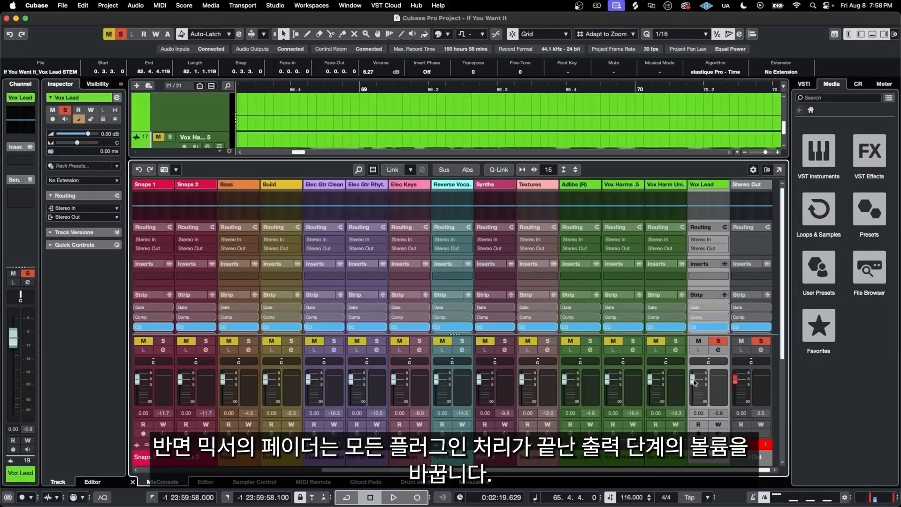
{"action": "mouse_move", "coordinate": [693, 381]}
{"action": "left_mouse_down"}
{"action": "mouse_move", "coordinate": [694, 389]}
{"action": "mouse_move", "coordinate": [694, 381]}
{"action": "left_mouse_up"}
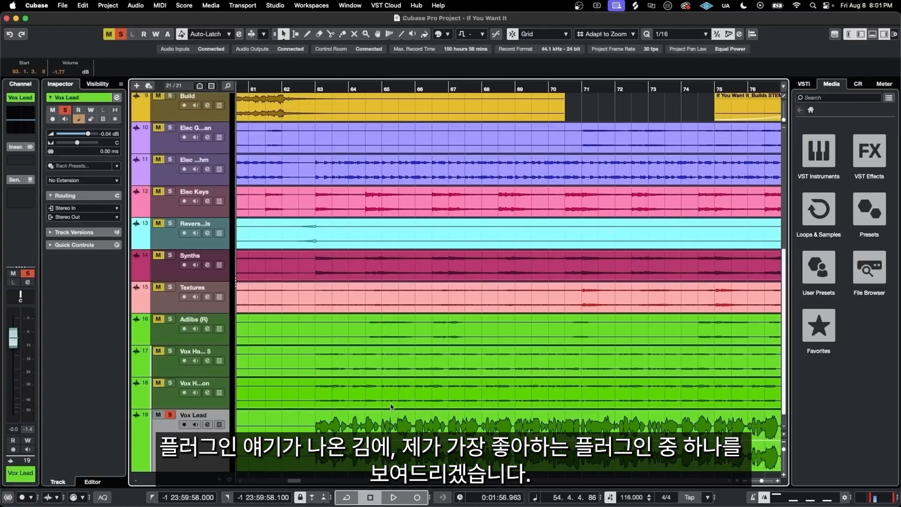
Insert the VocalChain plug-in in the first insert slot of the Vox Lead track
{"action": "left_click", "coordinate": [21, 161]}
{"action": "type", "text": "vocal"}
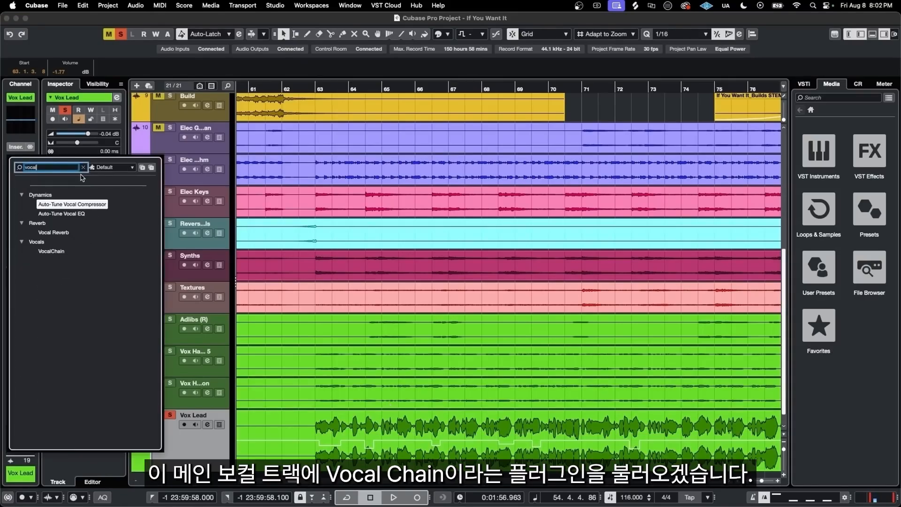
{"action": "left_click", "coordinate": [51, 251]}
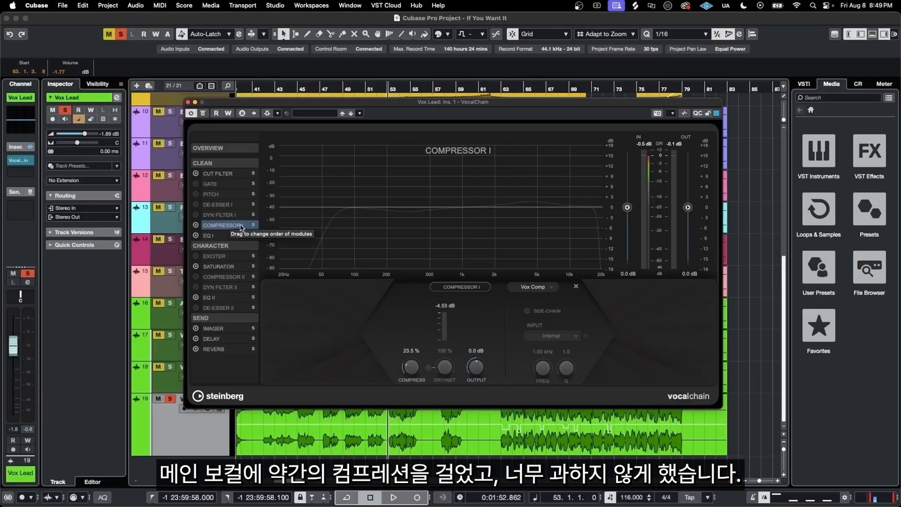
Set VocalChain's Saturator module to Tape with its filter bank enabled for the 162 Hz to 1.38 kHz range
{"action": "left_click", "coordinate": [244, 267]}
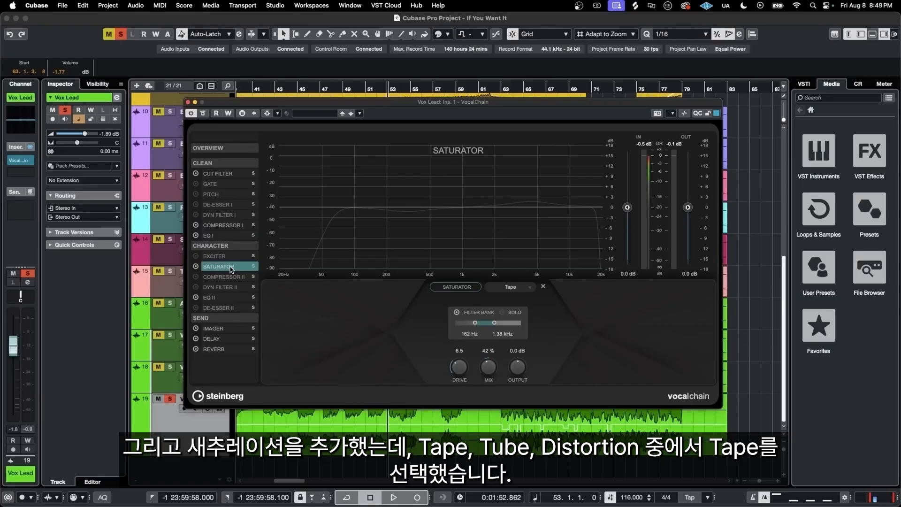
{"action": "left_click", "coordinate": [511, 287]}
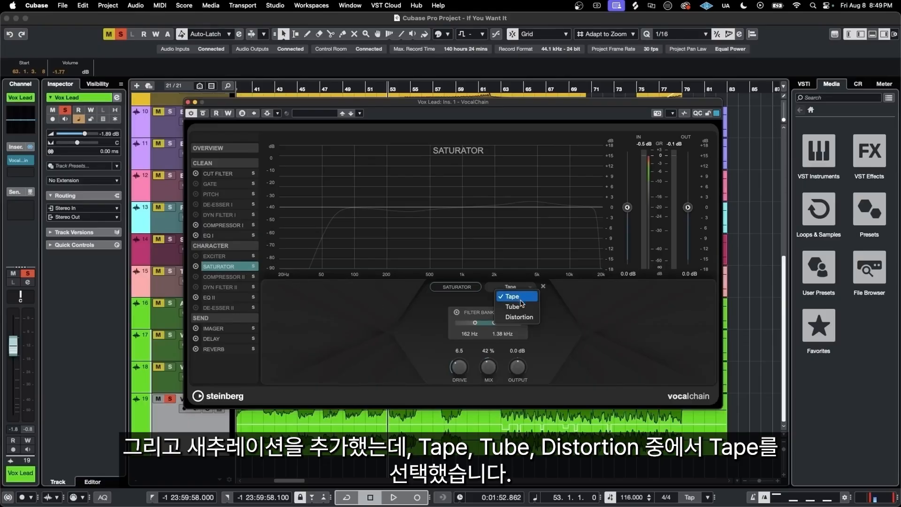
{"action": "left_click", "coordinate": [516, 296]}
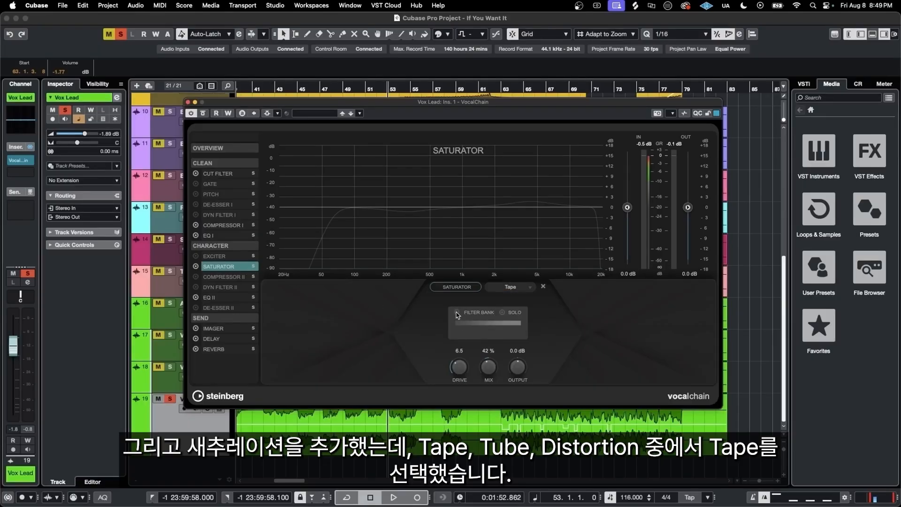
{"action": "left_click", "coordinate": [457, 312]}
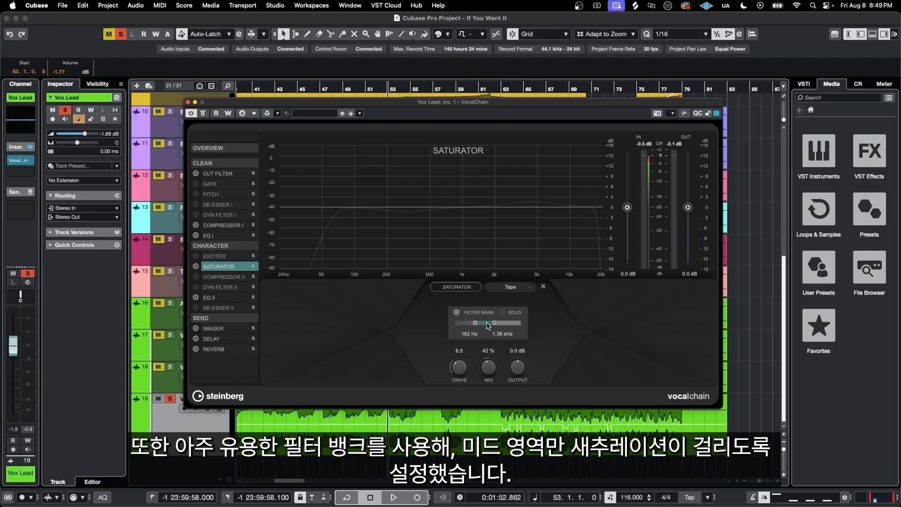
Set band 3 of VocalChain's EQ II to a 1.6 dB boost at about 4.01 kHz
{"action": "left_click", "coordinate": [237, 298]}
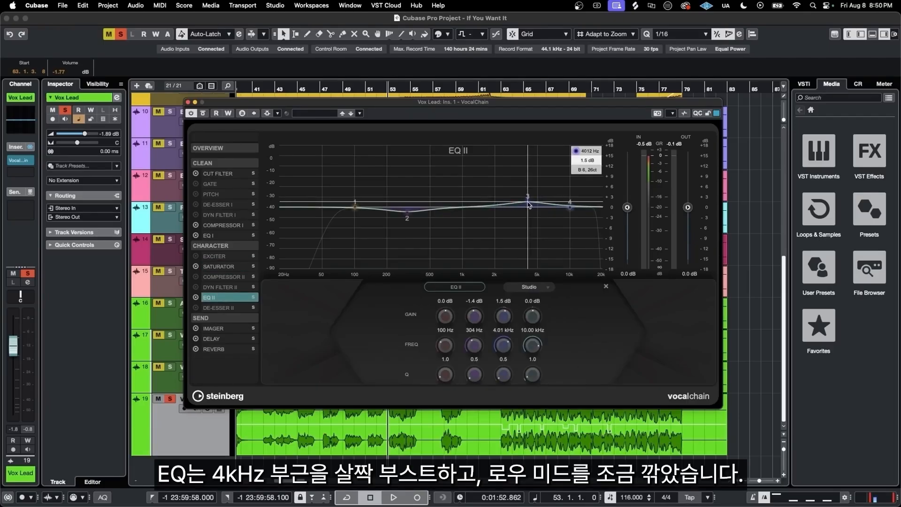
{"action": "left_click_drag", "start_coordinate": [531, 202], "coordinate": [528, 204]}
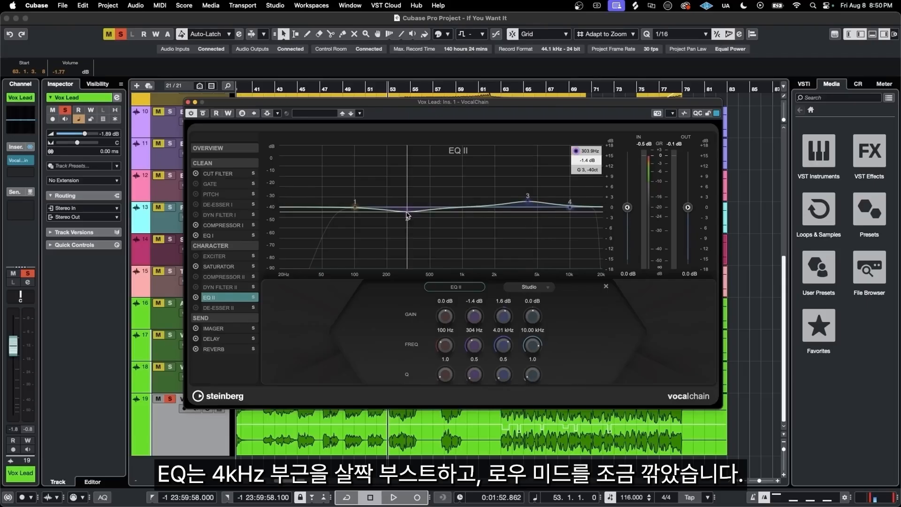
Review VocalChain's Delay and Reverb modules, play the soloed Vox Lead through the plug-in, and close its window
{"action": "left_click", "coordinate": [223, 340]}
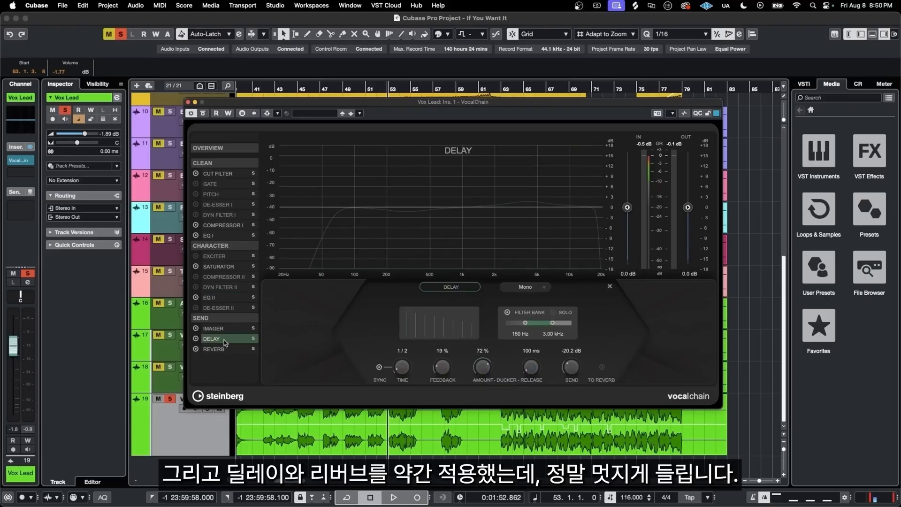
{"action": "left_click", "coordinate": [232, 350]}
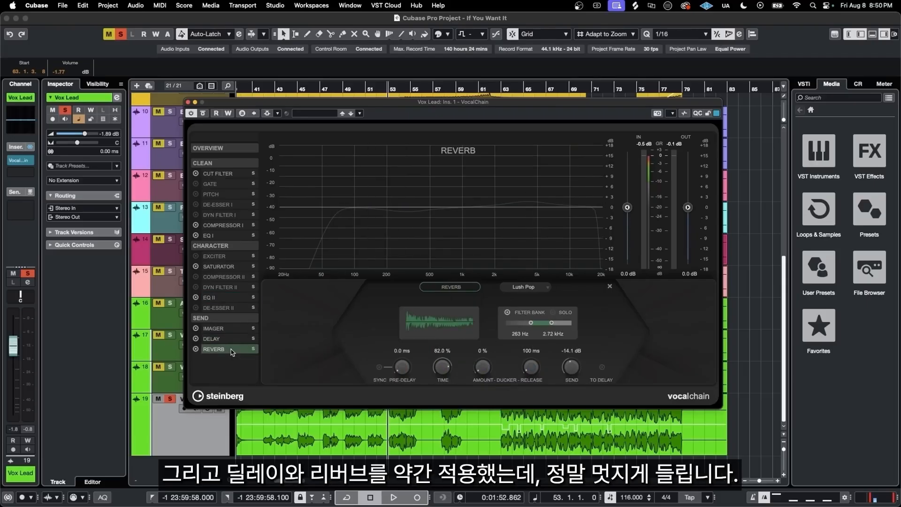
{"action": "key", "text": "space"}
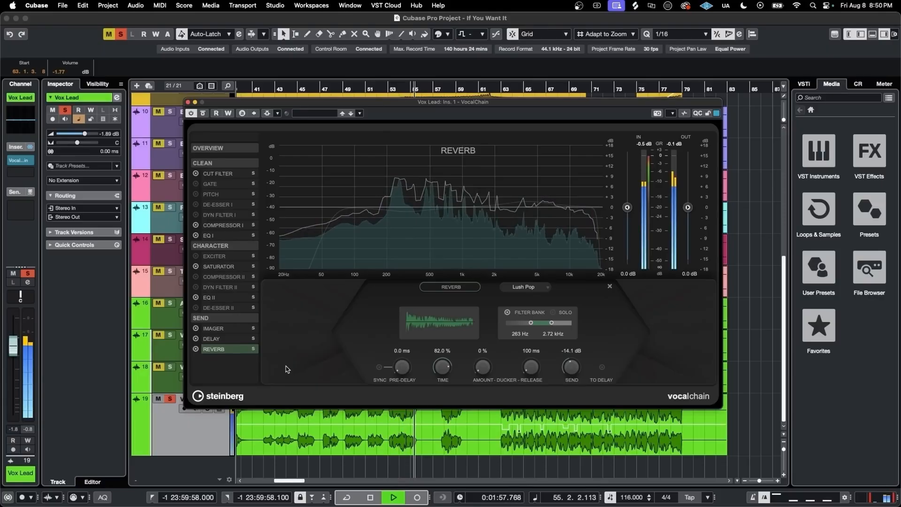
{"action": "key", "text": "space"}
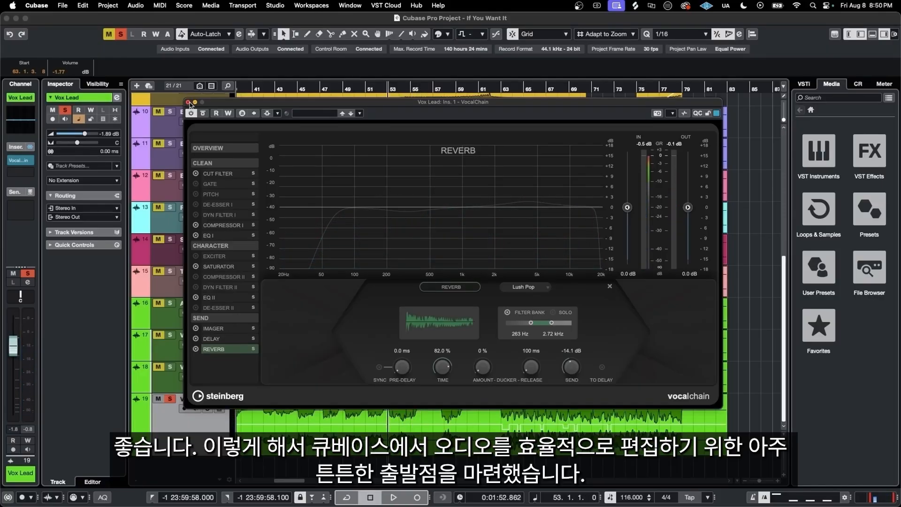
{"action": "left_click", "coordinate": [188, 102]}
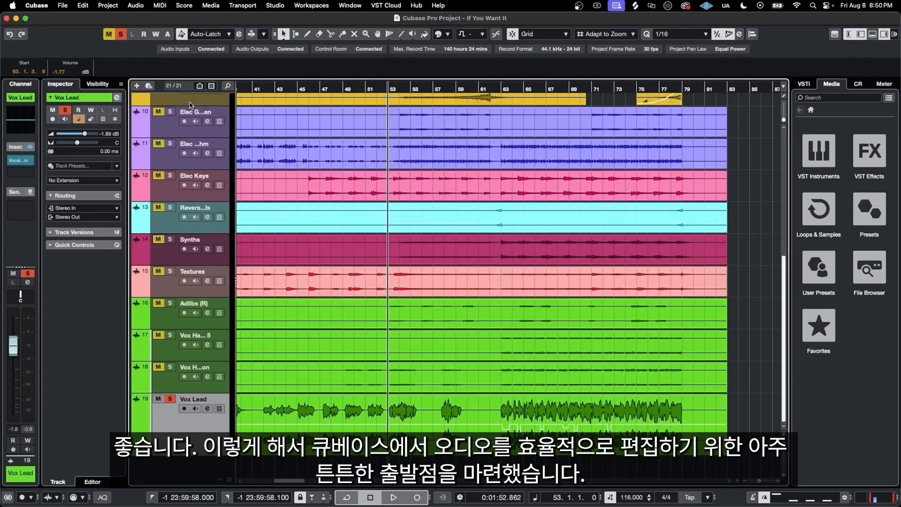
Play the processed Vox Lead together with the instrument tracks from bar 53, without the solo
{"action": "key", "text": "space"}
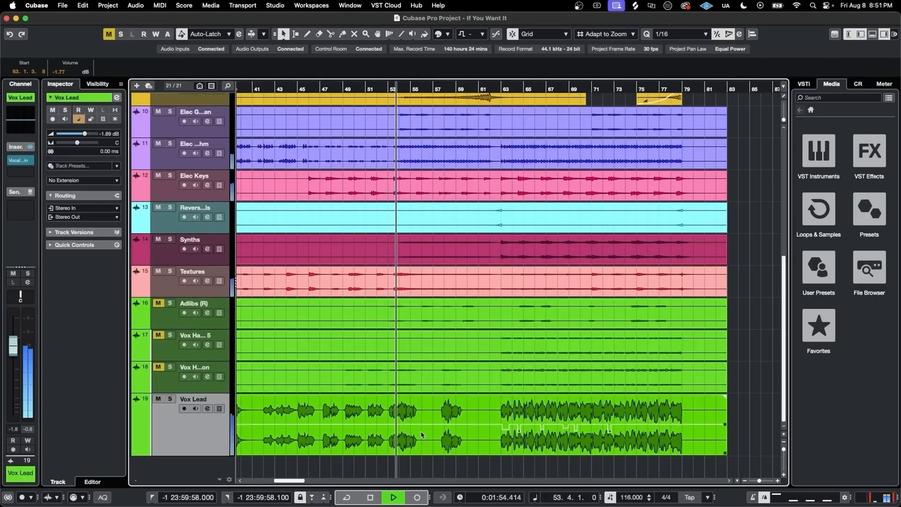
{"action": "key", "text": "h"}
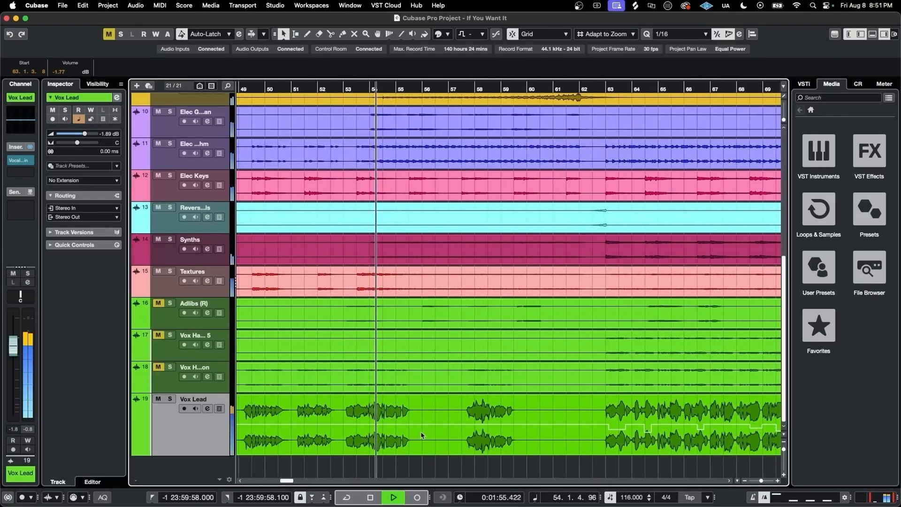
{"action": "scroll", "coordinate": [421, 436], "scroll_direction": "up", "scroll_amount": 1}
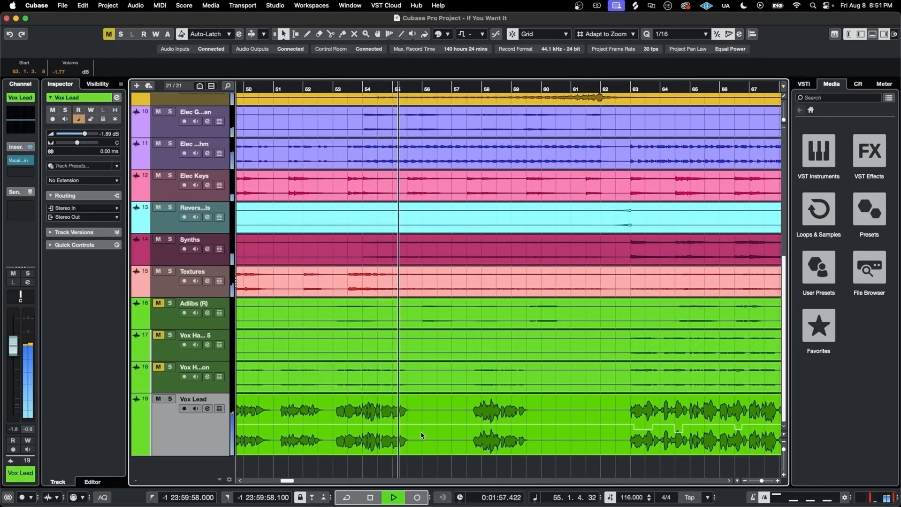
{"action": "scroll", "coordinate": [420, 435], "scroll_direction": "right", "scroll_amount": 3}
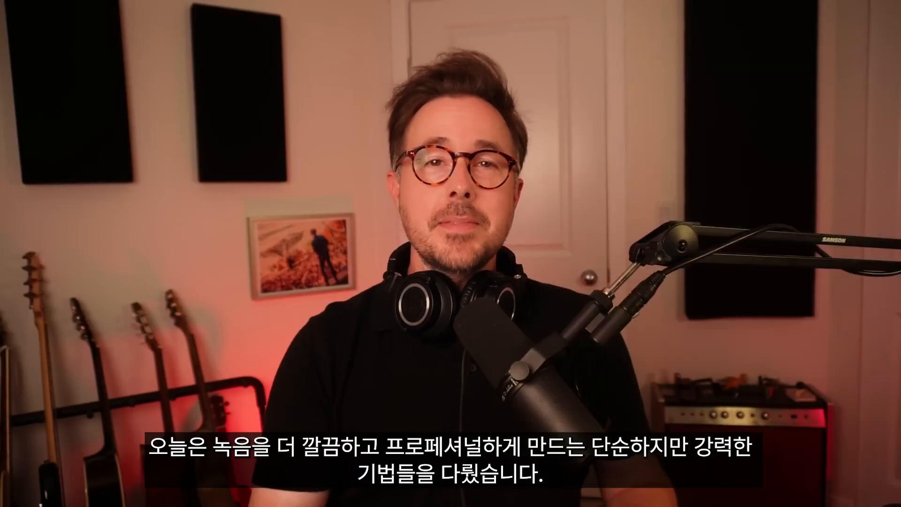